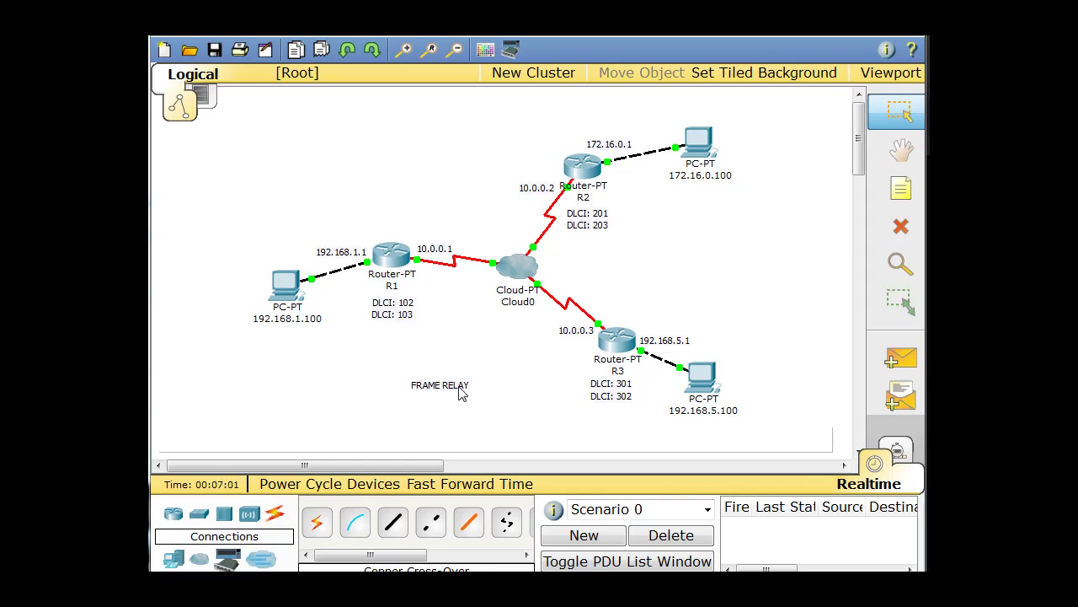
Add a note reading "Static Map" to the topology, placed directly beneath the FRAME RELAY label.
left_click(903, 199)
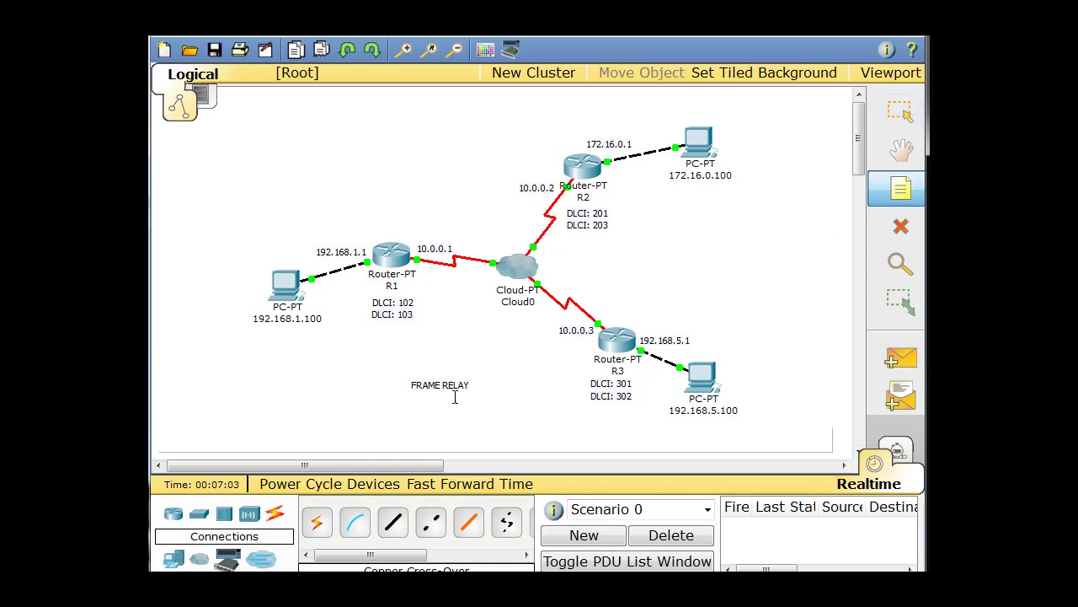
left_click(407, 401)
type("Static Map")
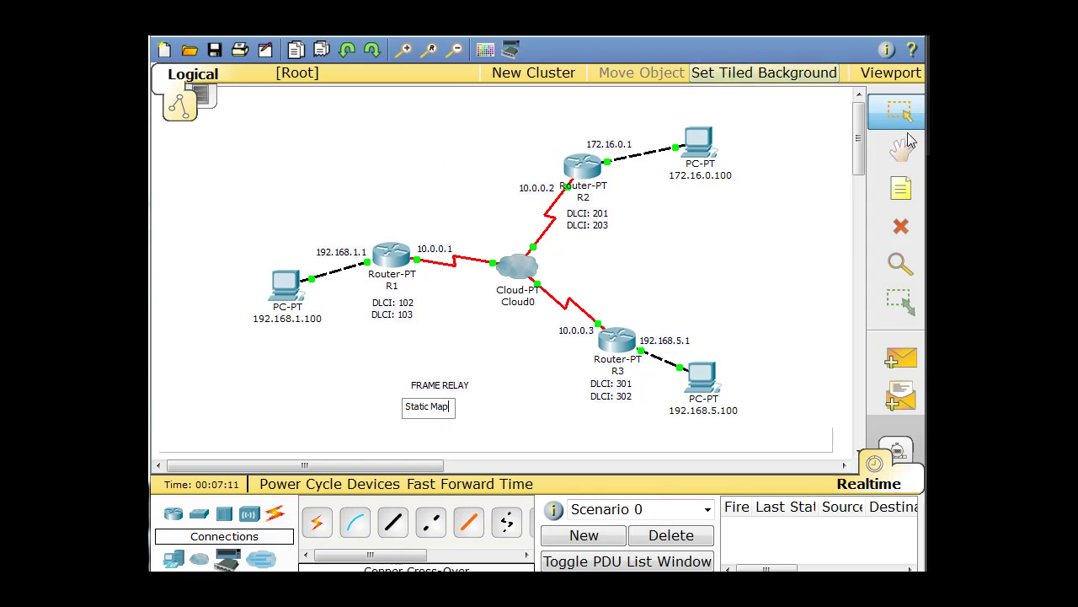
left_click(422, 429)
left_click_drag(423, 413, 434, 405)
left_click(352, 424)
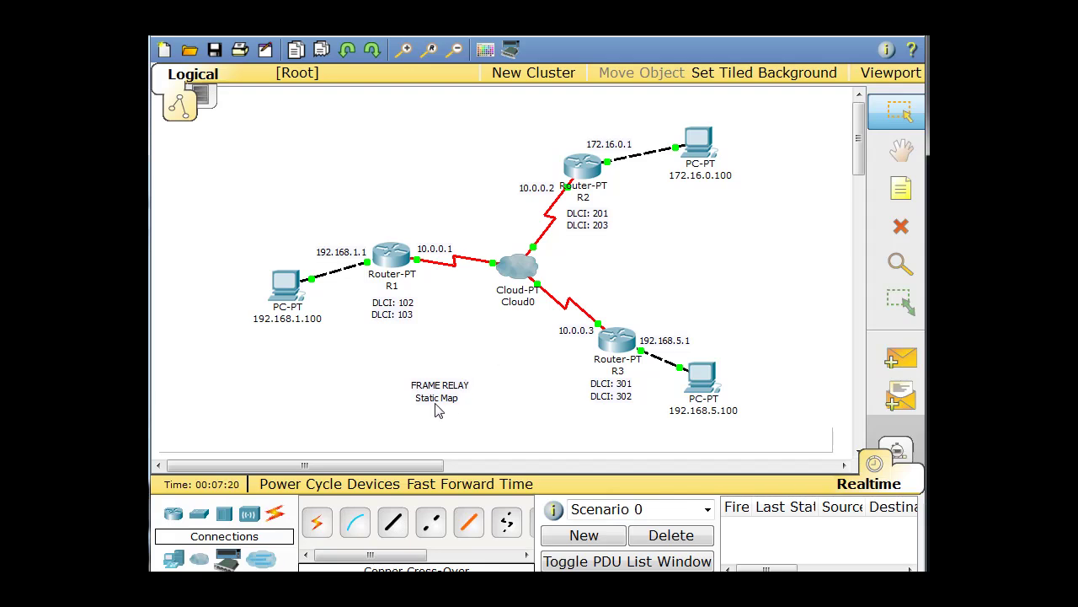
Open router R1's command line and enter global configuration mode with en and conf t.
left_click(394, 264)
left_click_drag(187, 43, 572, 66)
left_click(356, 94)
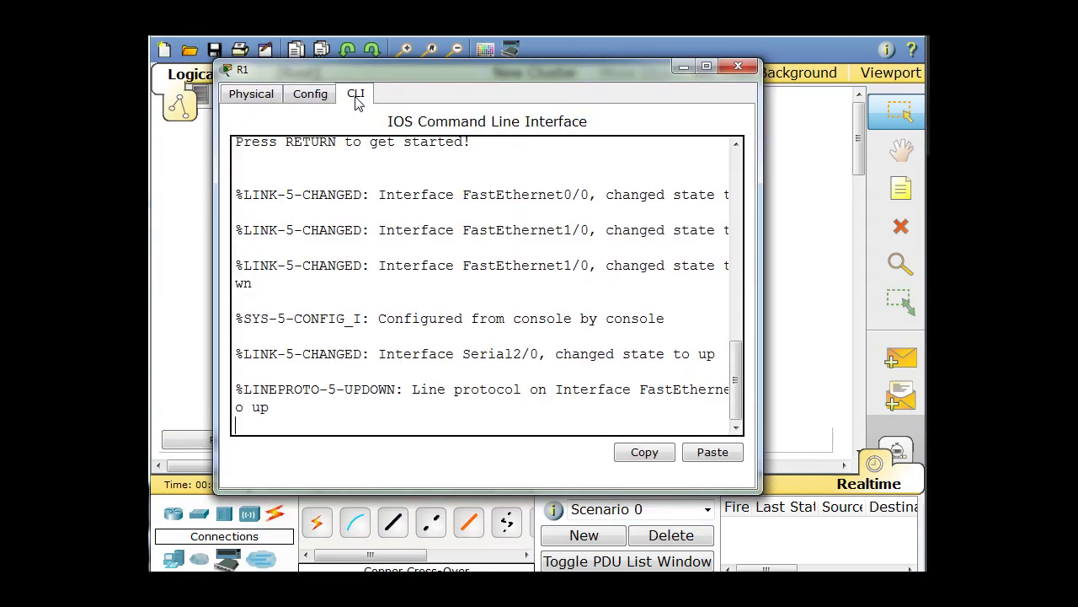
left_click_drag(395, 66, 457, 52)
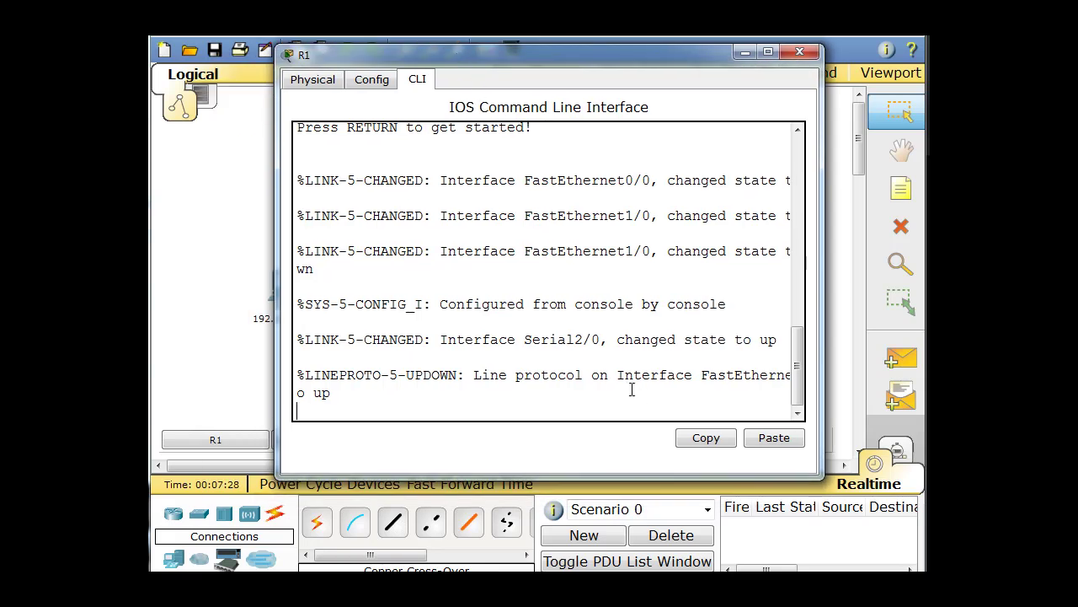
key("Return")
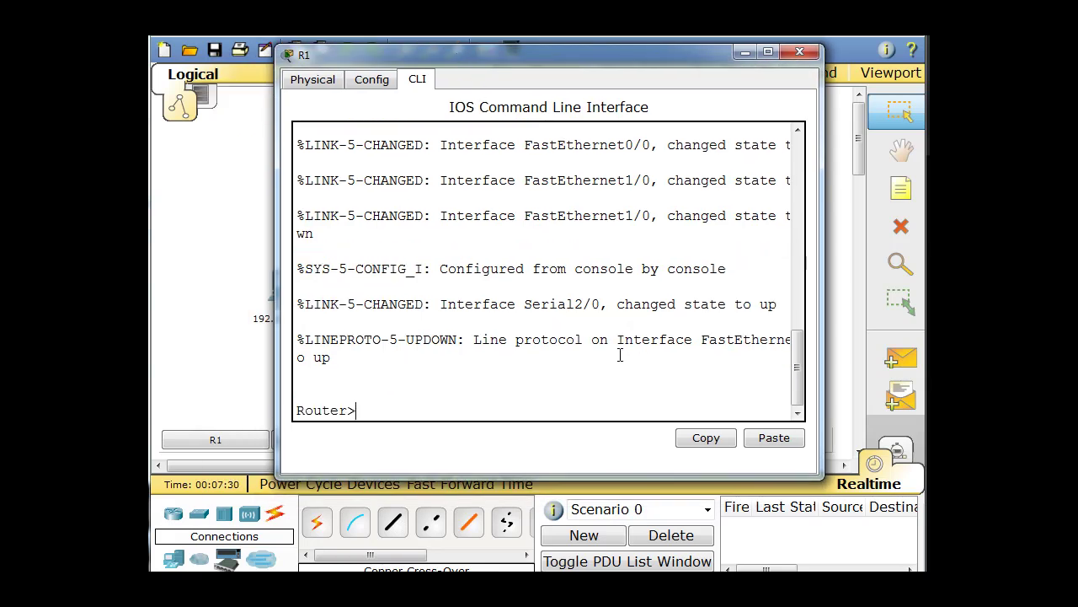
type("en")
key("Return")
type("conf t")
key("Return")
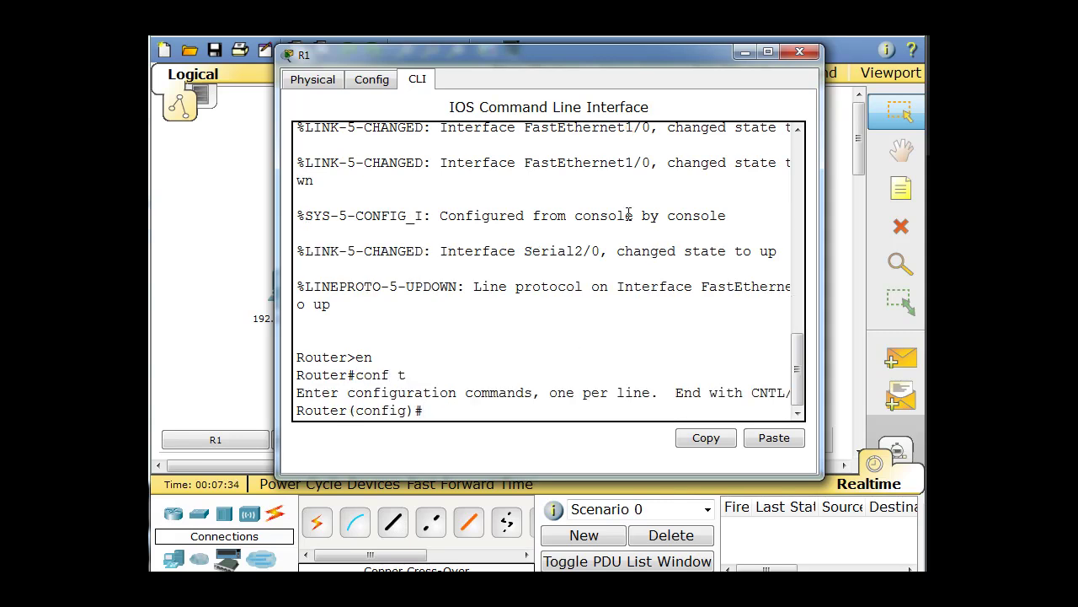
Enter R1's interface s2/0 and set its encapsulation to frame-relay.
left_click_drag(569, 58, 555, 41)
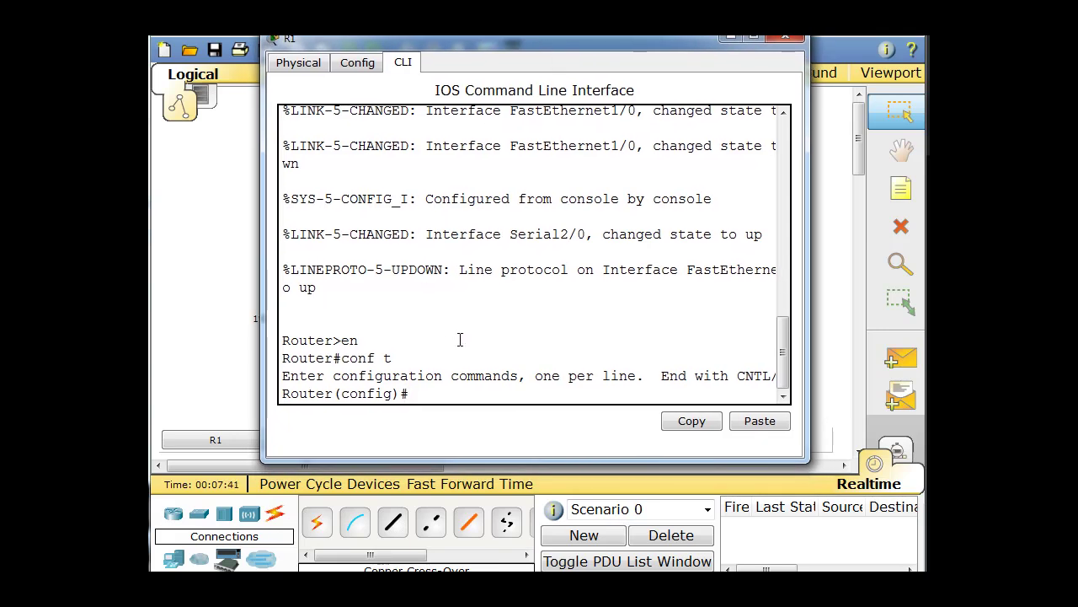
type("int s2/0")
key("Return")
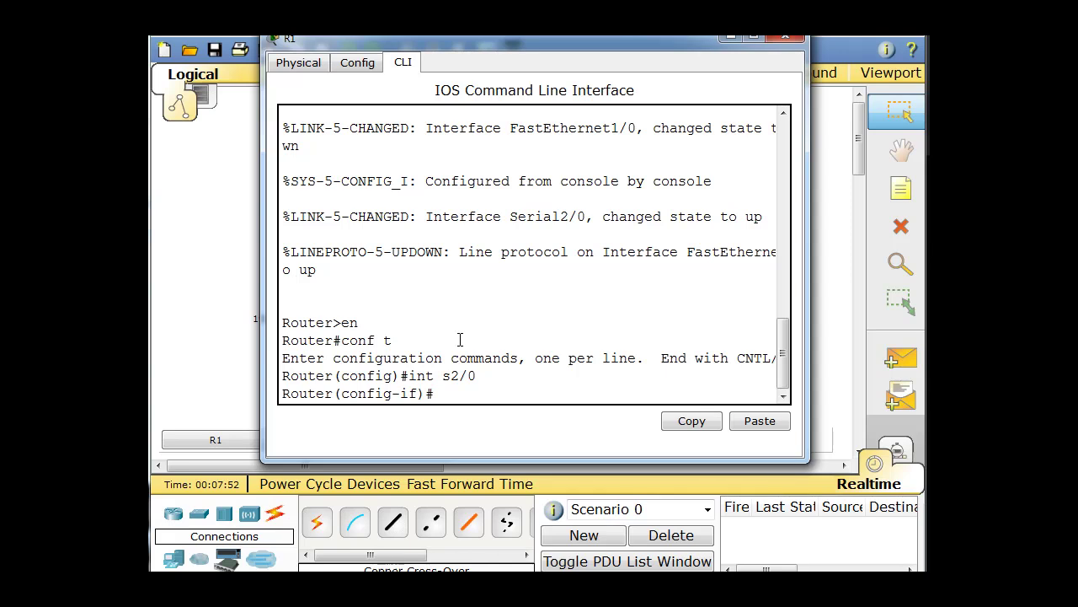
type("encapsulation frame")
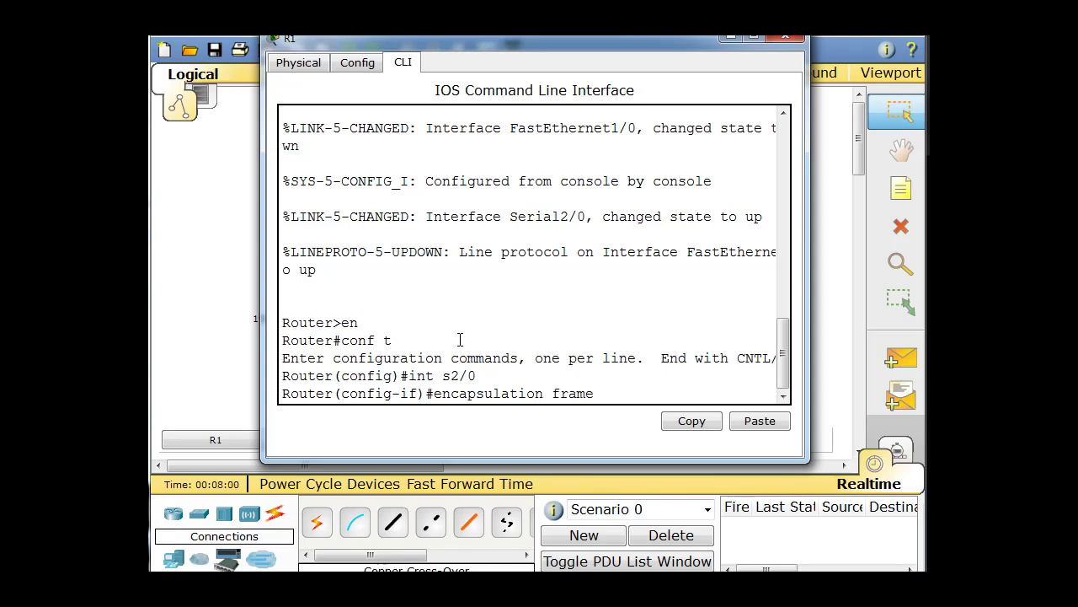
type("-relay")
key("Return")
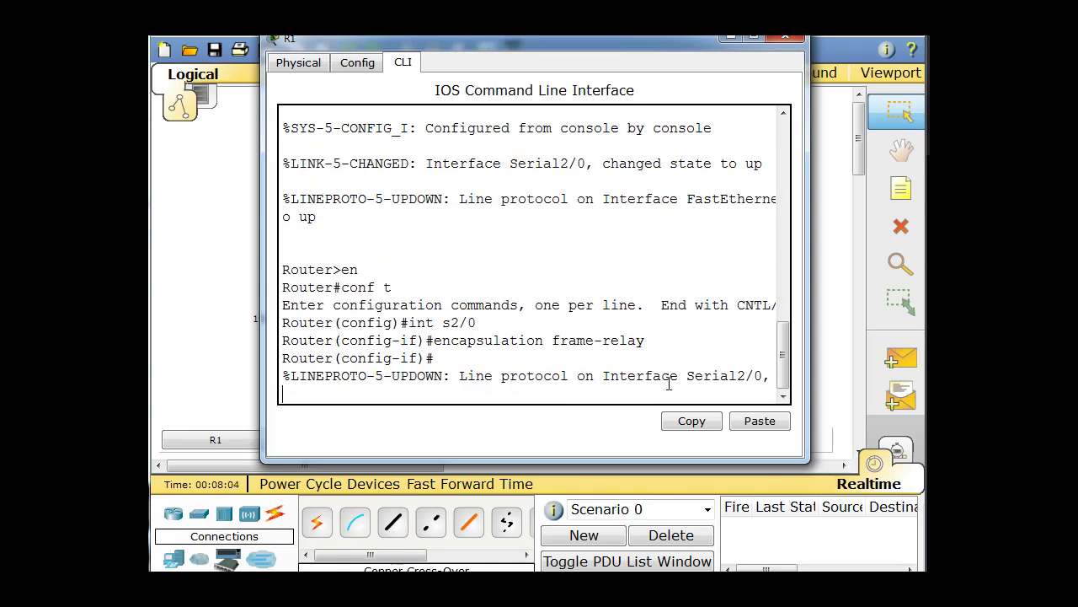
Widen R1's window to show full console lines and set the bandwidth of interface s2/0 to 64.
left_click_drag(809, 357, 925, 342)
left_click_drag(262, 379, 157, 378)
left_click(542, 379)
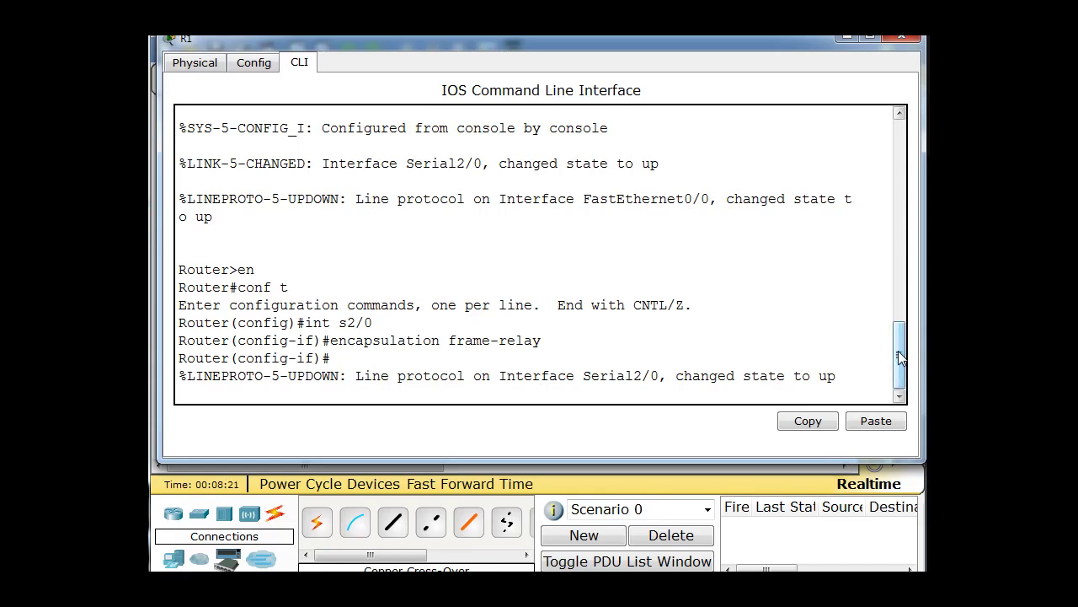
key("Return")
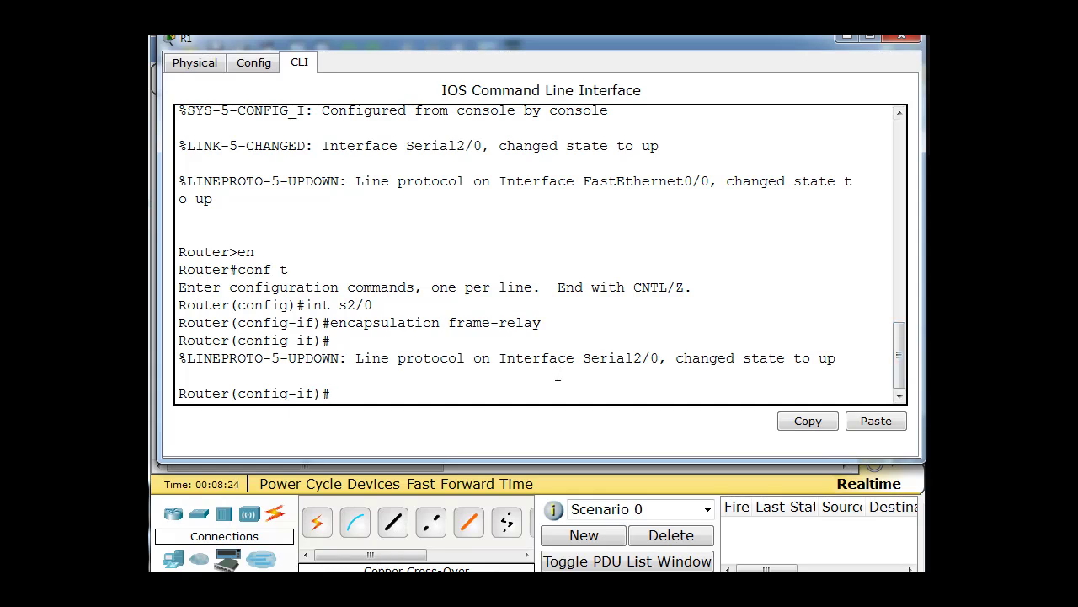
type("bandwidth 64")
key("Return")
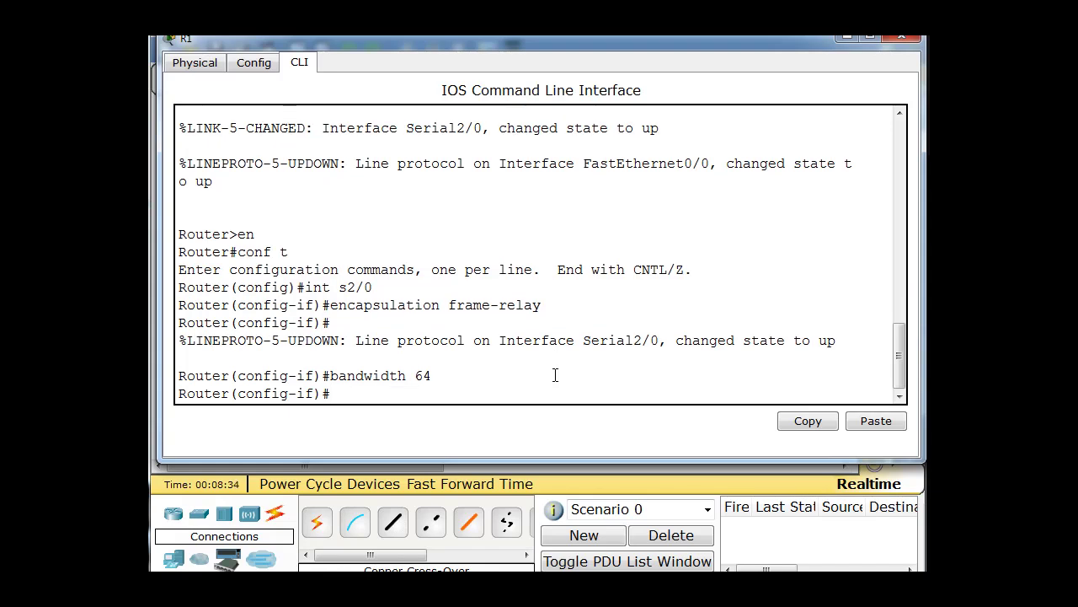
Map IP 10.0.0.2 to DLCI 102 on R1's serial interface with frame-relay map ip 10.0.0.2 102 broadcast.
left_click_drag(593, 40, 589, 72)
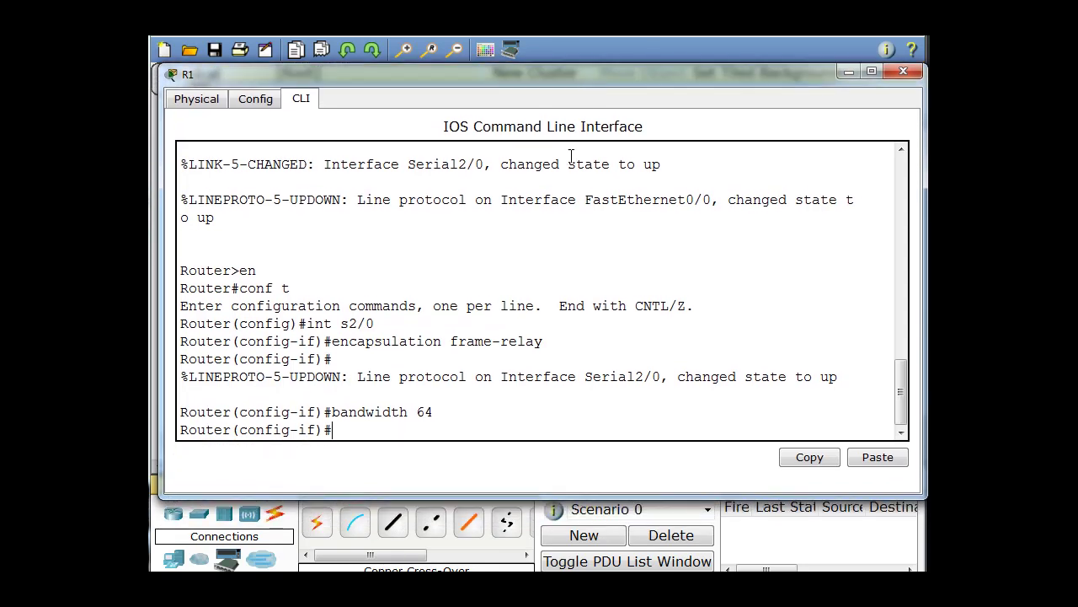
type("frame-relay map ip")
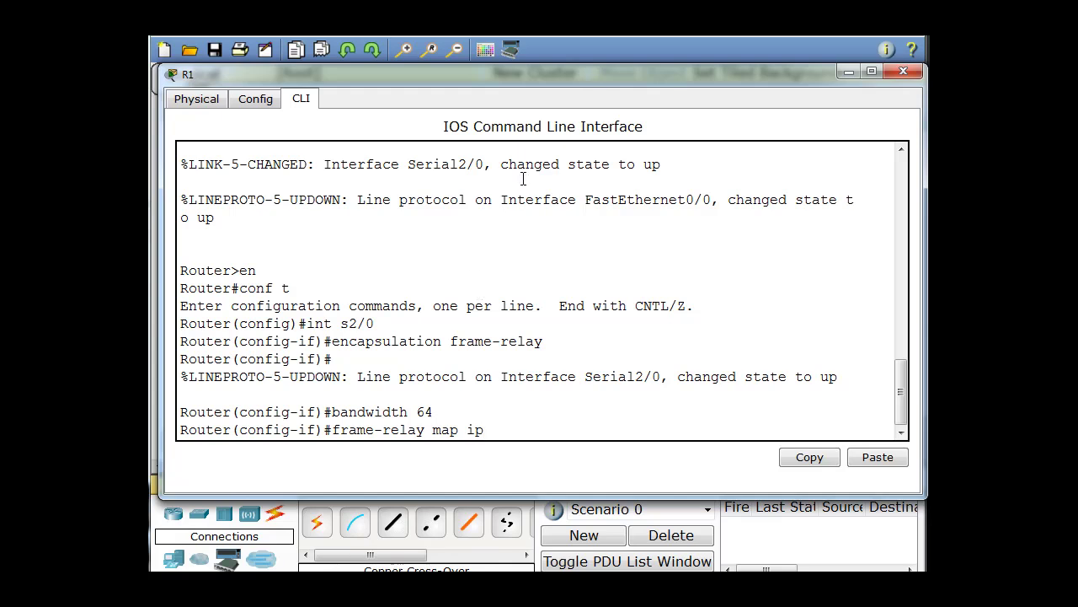
left_click_drag(572, 75, 563, 109)
type("10")
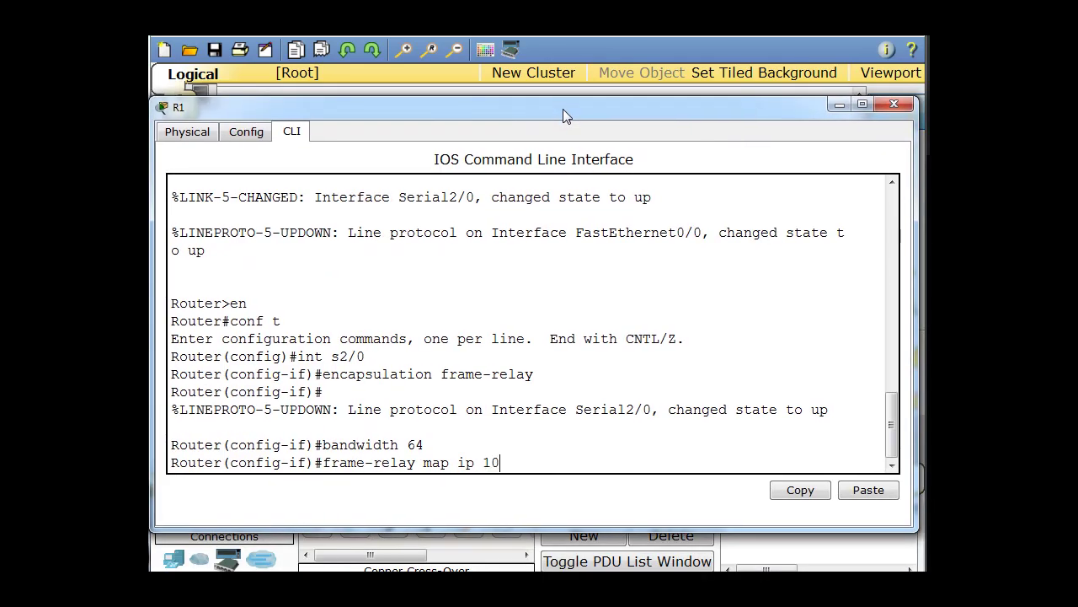
type(".0.0.2")
type("102")
type("broadcast")
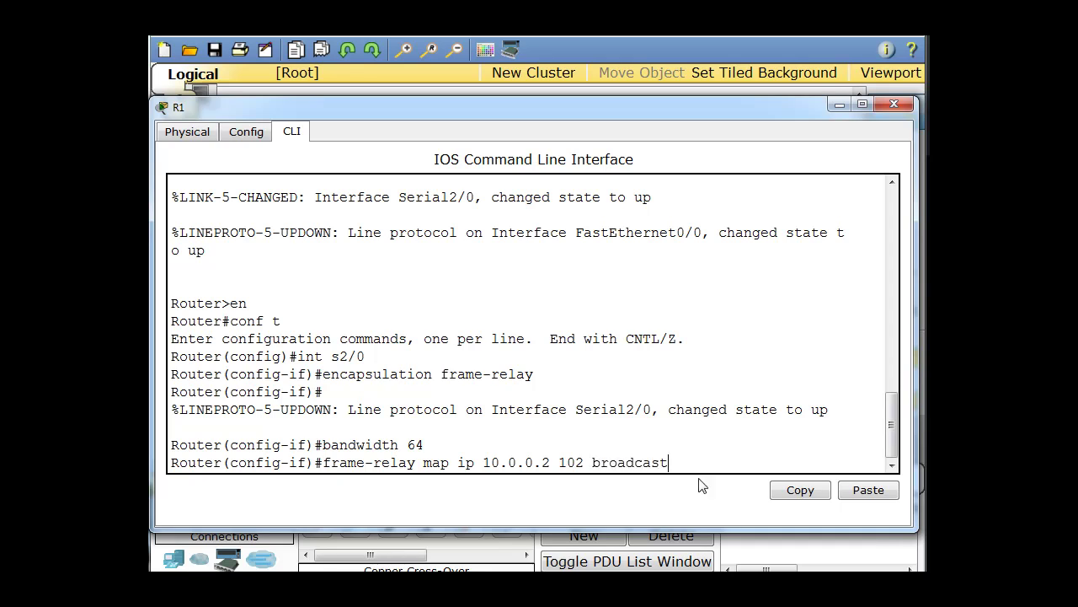
key("Return")
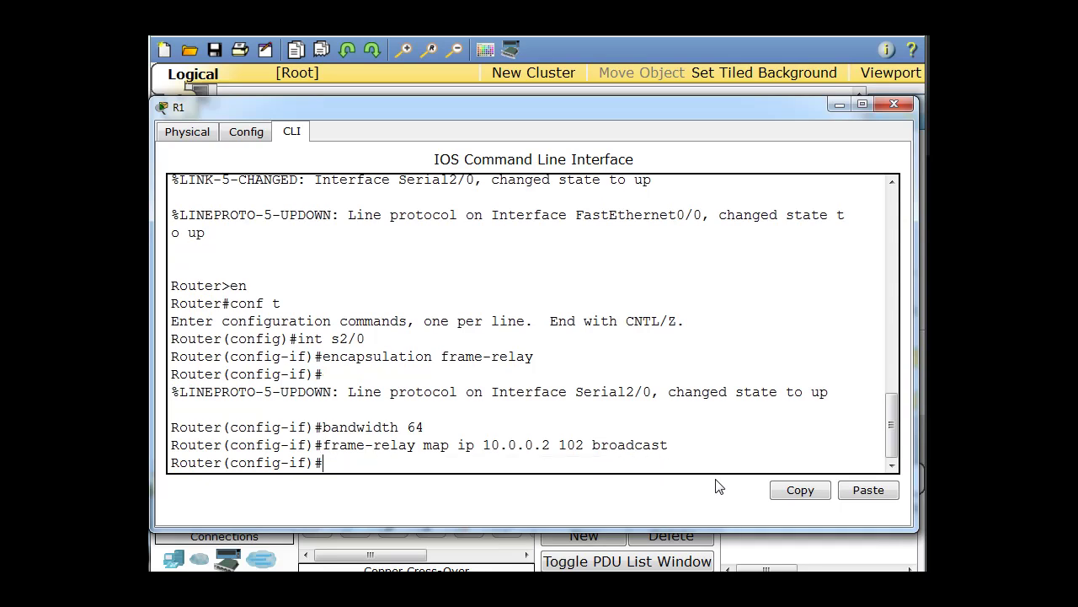
Enable R1's serial interface with no shut, review the entered commands, and close the router's window.
type("no shut")
key("Return")
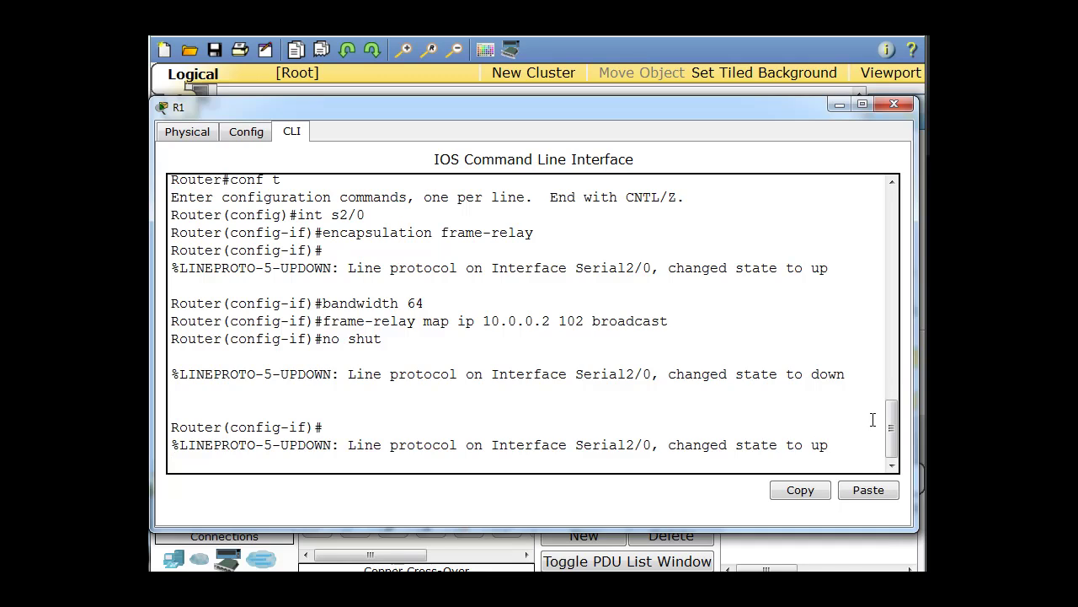
left_click_drag(892, 430, 889, 396)
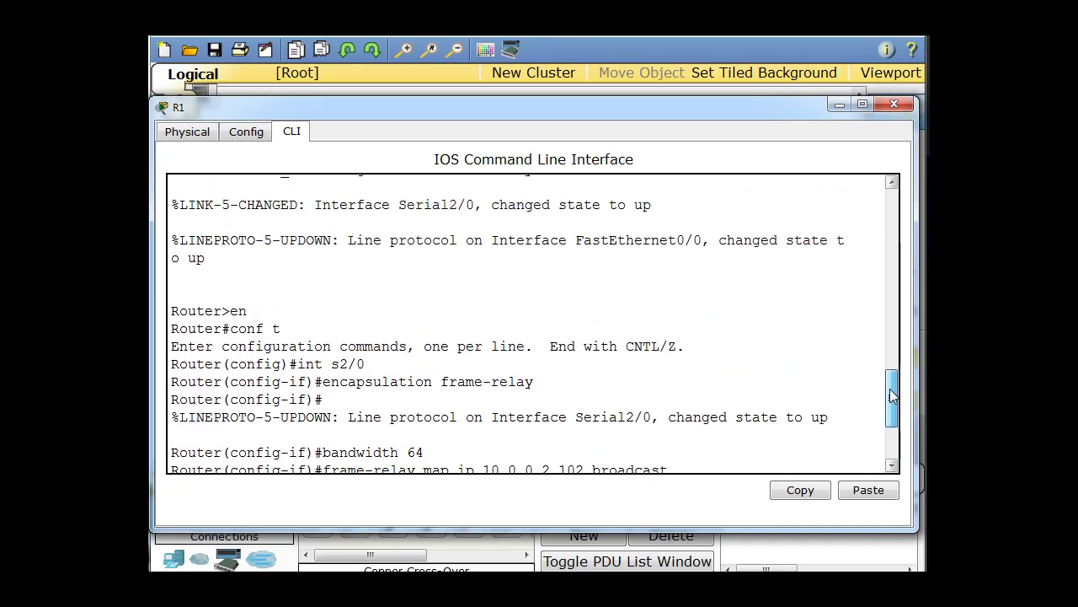
left_click(896, 103)
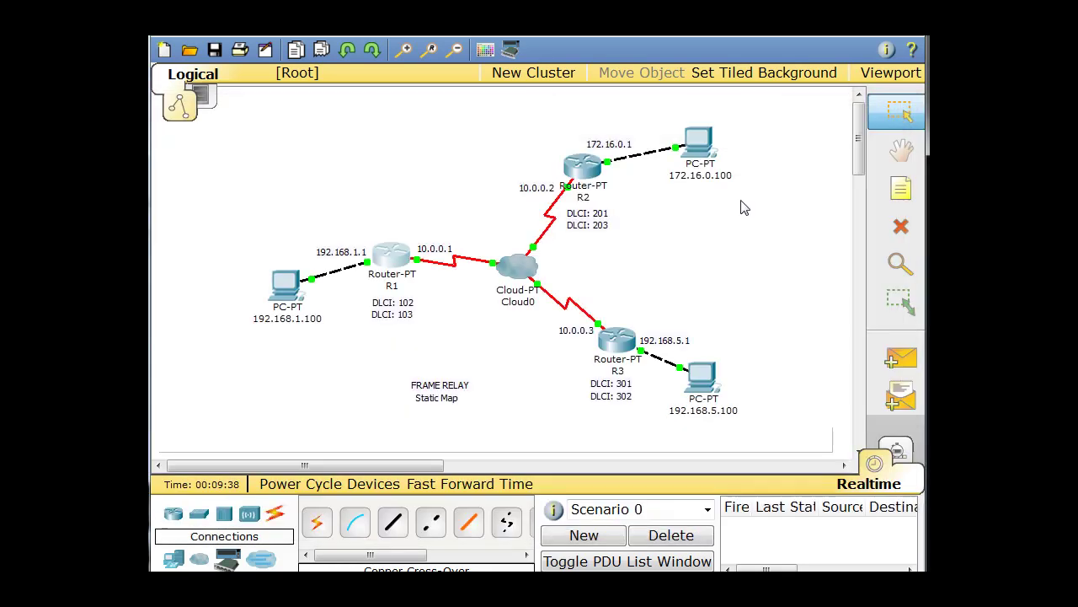
Open router R2's command line and enter global configuration mode with en and conf t.
left_click(587, 169)
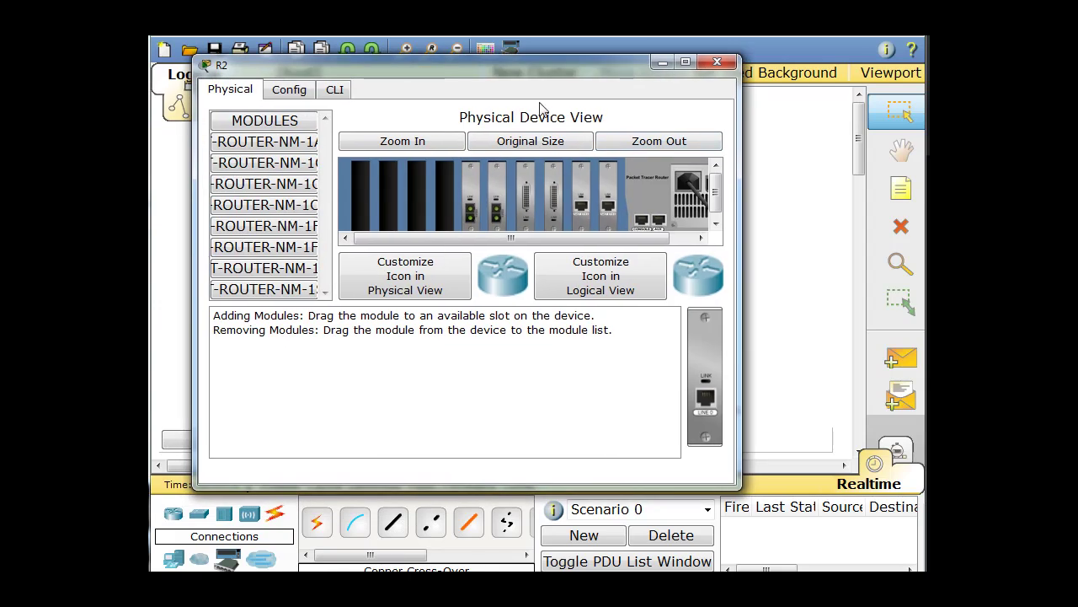
left_click(335, 90)
key("Return")
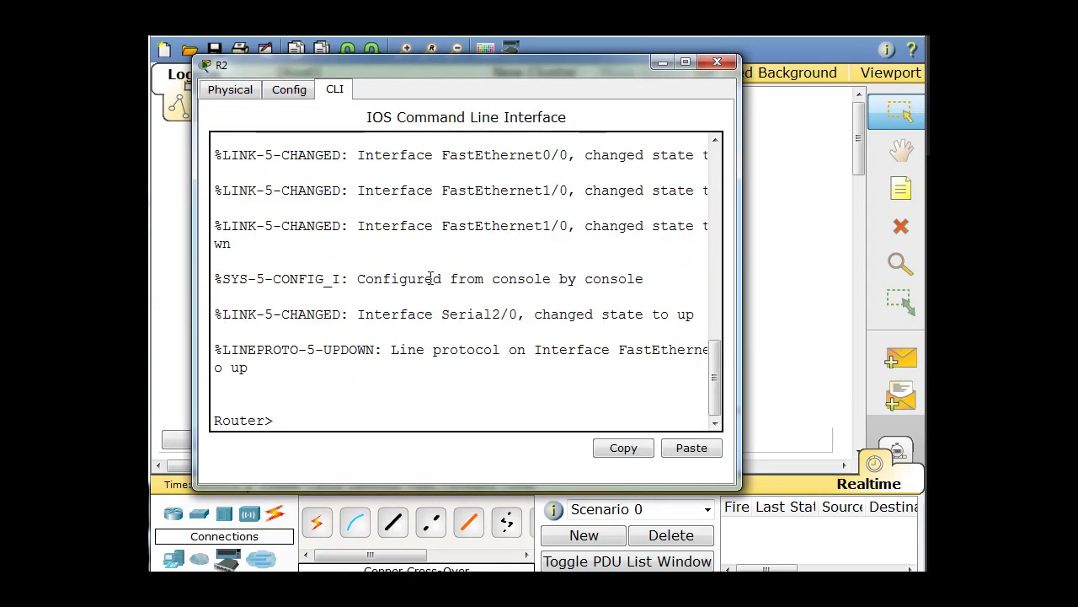
type("en")
key("Return")
type("conf t")
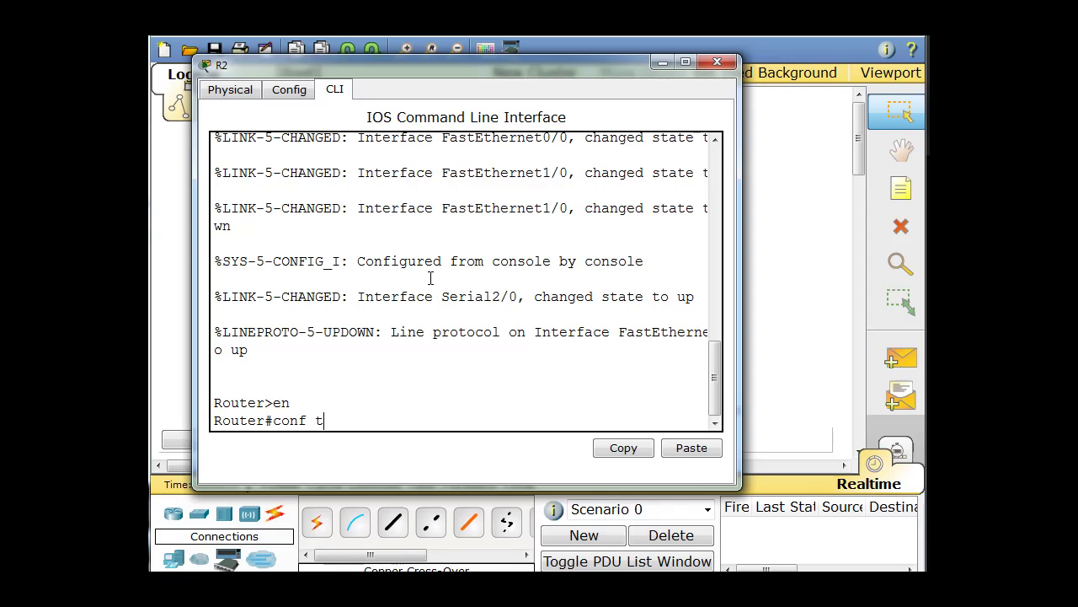
key("Return")
Enter R2's interface s2/0 and set its encapsulation to frame-relay.
type("int s2/0")
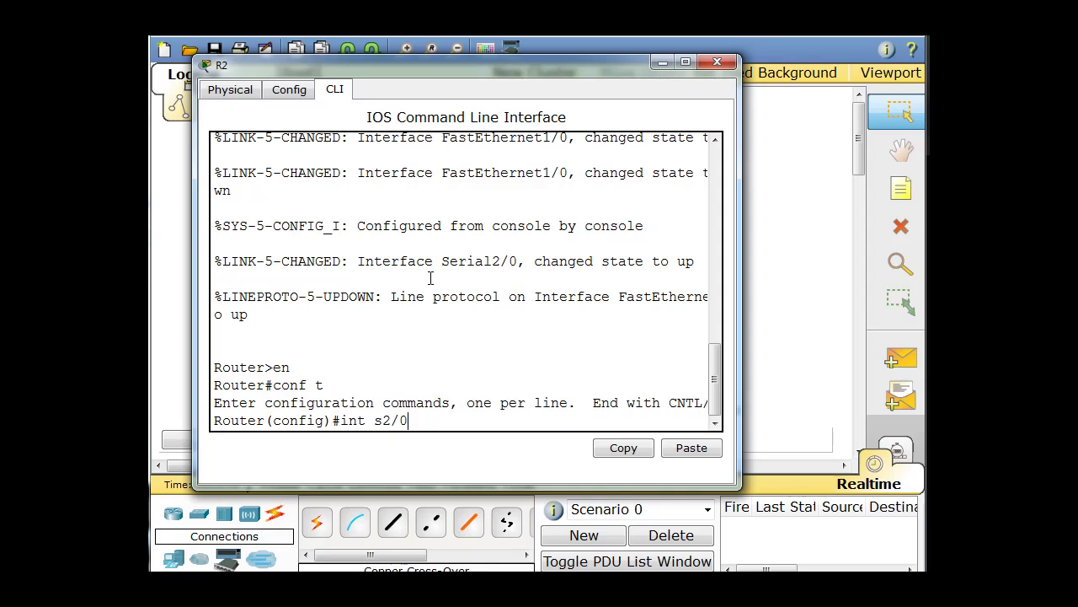
key("Return")
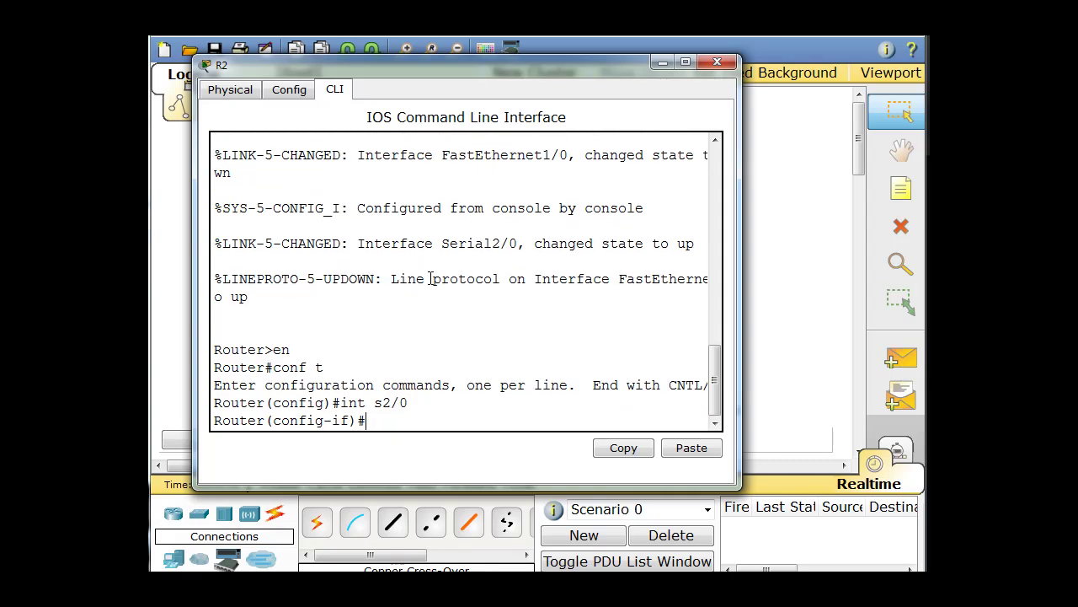
type("encap")
key("Tab")
type("fra")
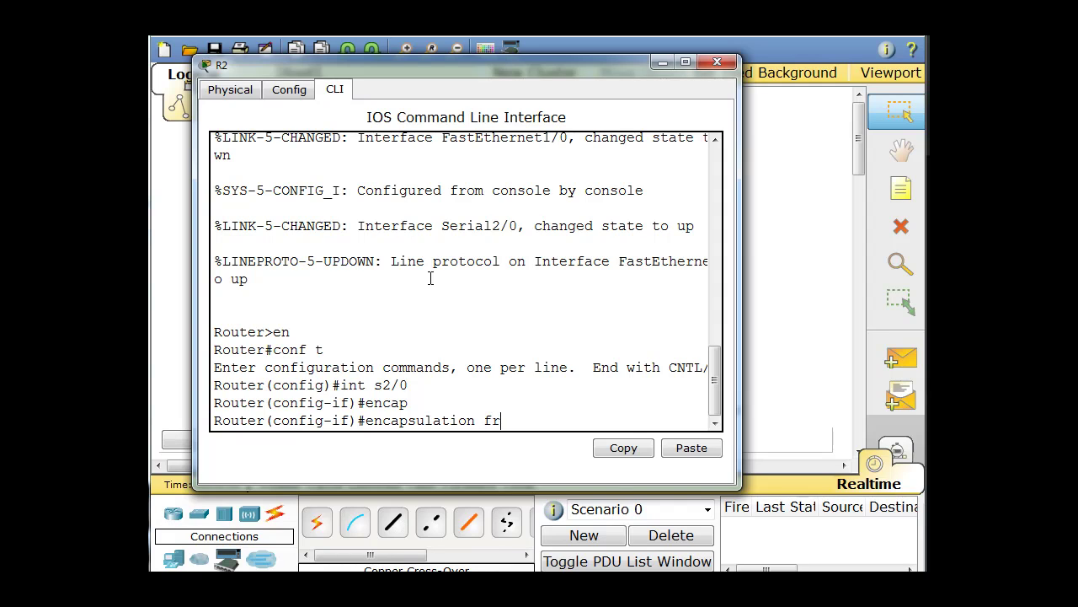
key("Tab")
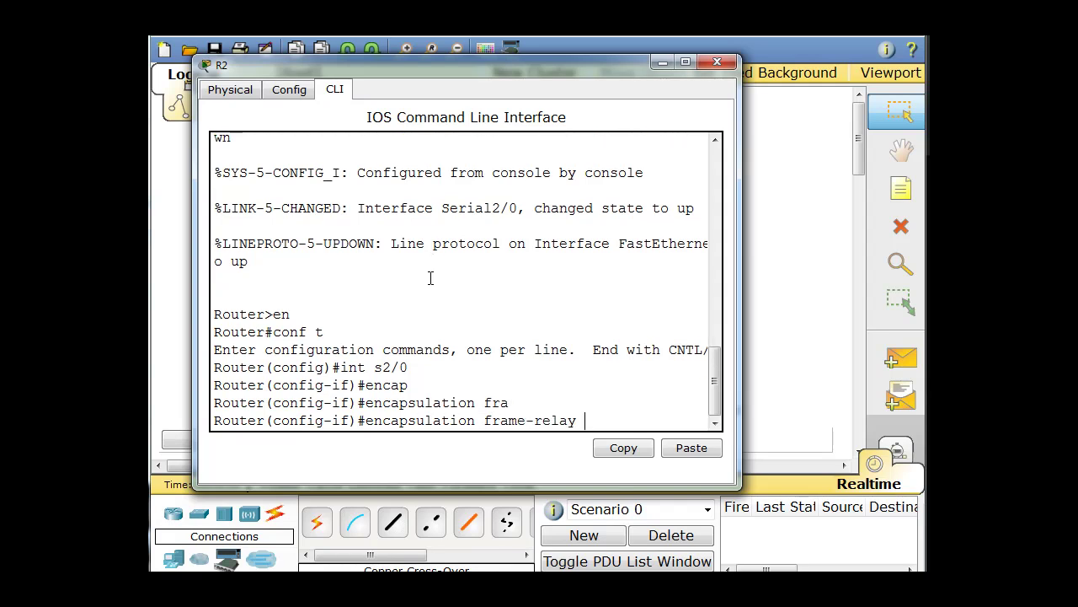
key("Return")
key("Return")
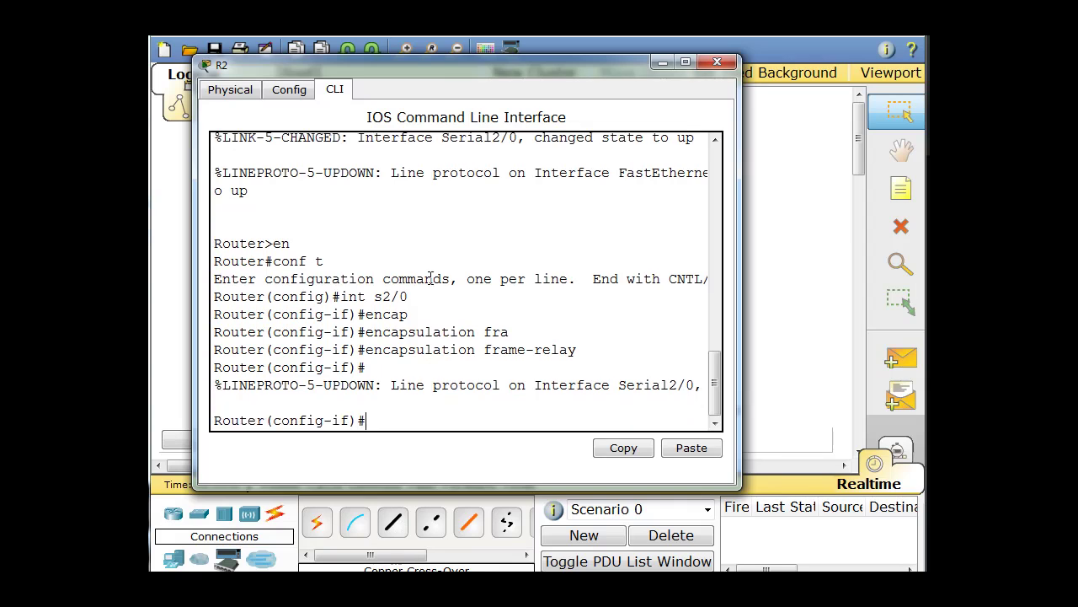
Set the bandwidth of R2's interface s2/0 to 64, correcting the mistyped command.
type("ban")
key("Tab")
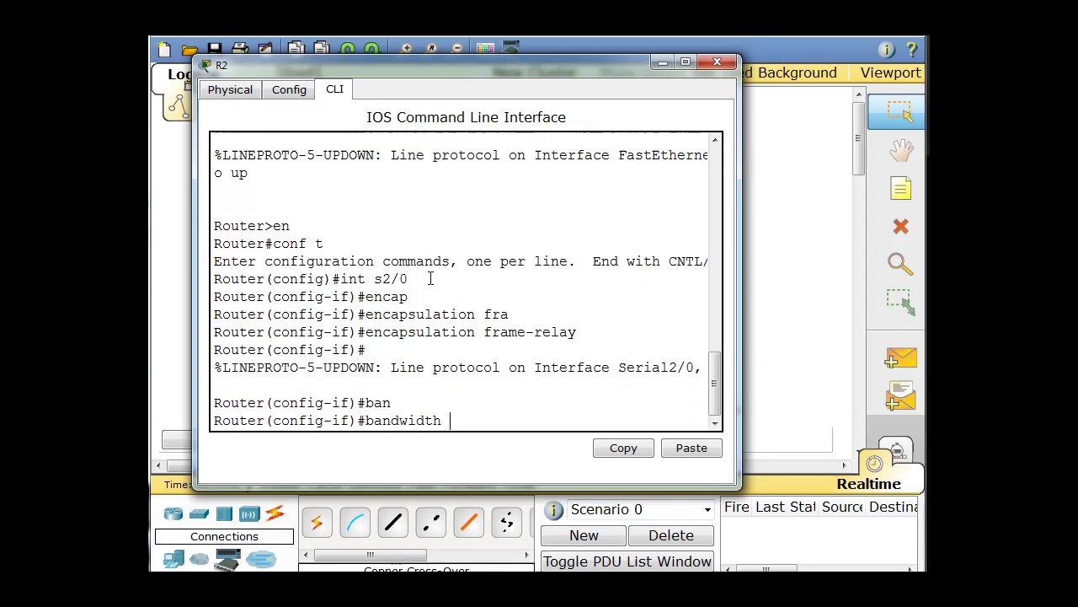
type("64\\")
key("Return")
key("Up")
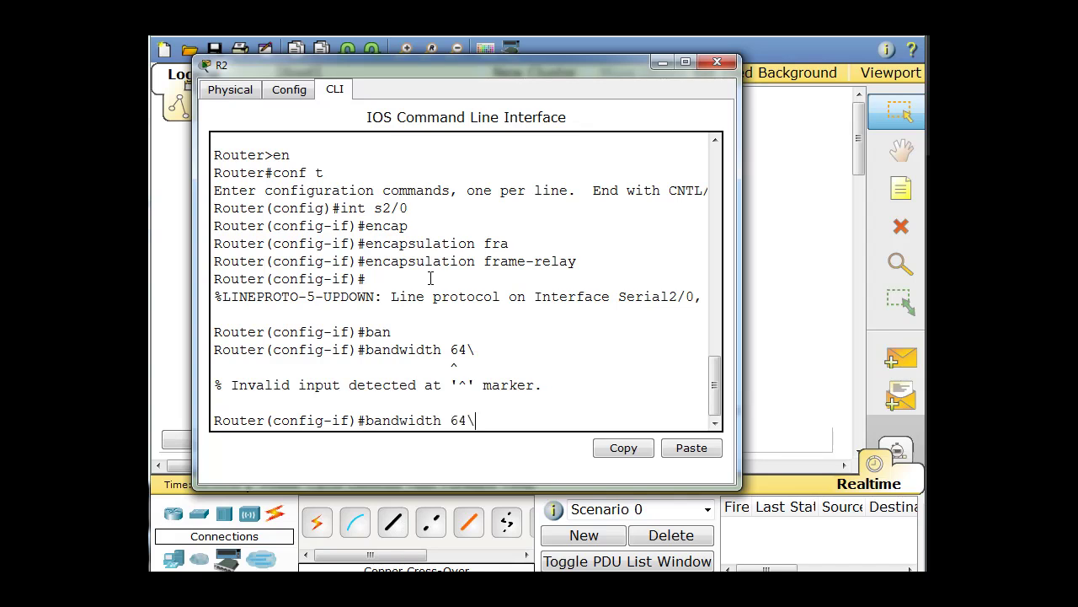
key("BackSpace")
key("Return")
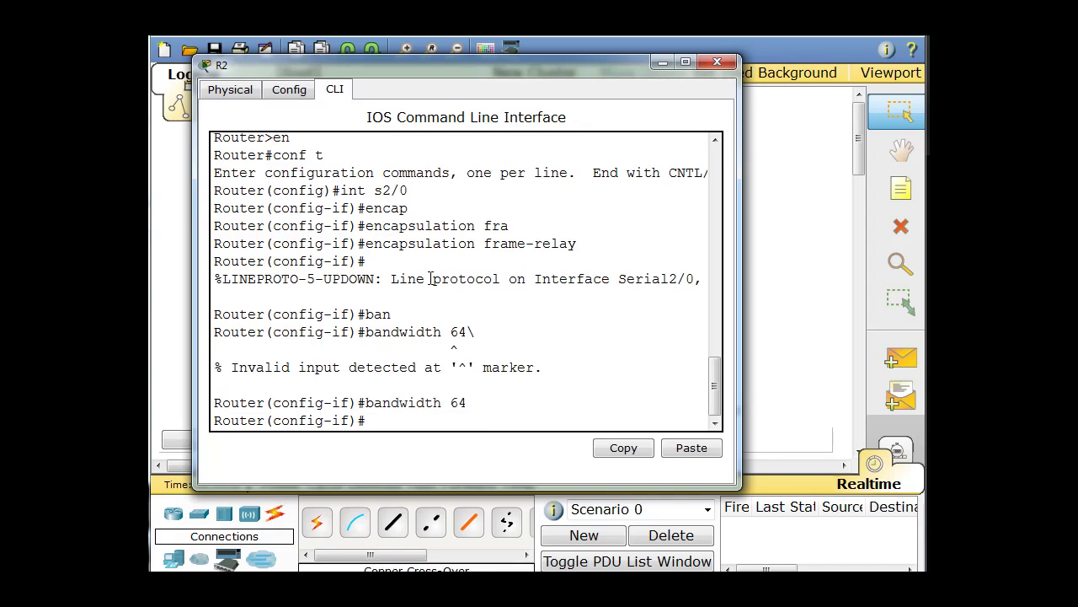
Add a Frame Relay map on R2's interface s2/0 for IP 10.0.0.3 to DLCI 203 with broadcast, checking the address against the topology.
type("fram")
key("Tab")
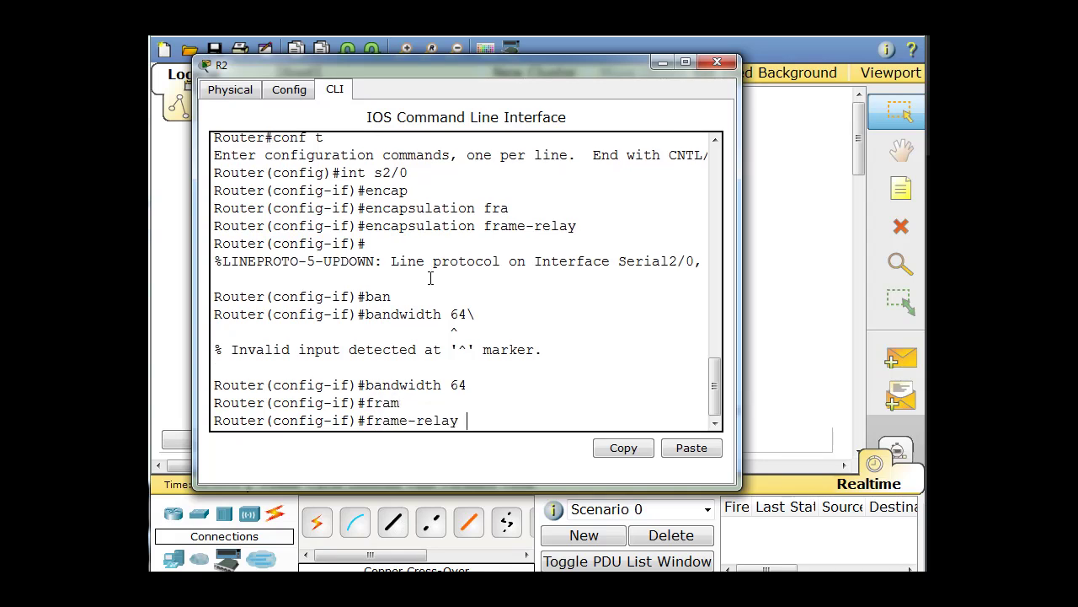
type("map ip")
left_click_drag(501, 65, 510, 394)
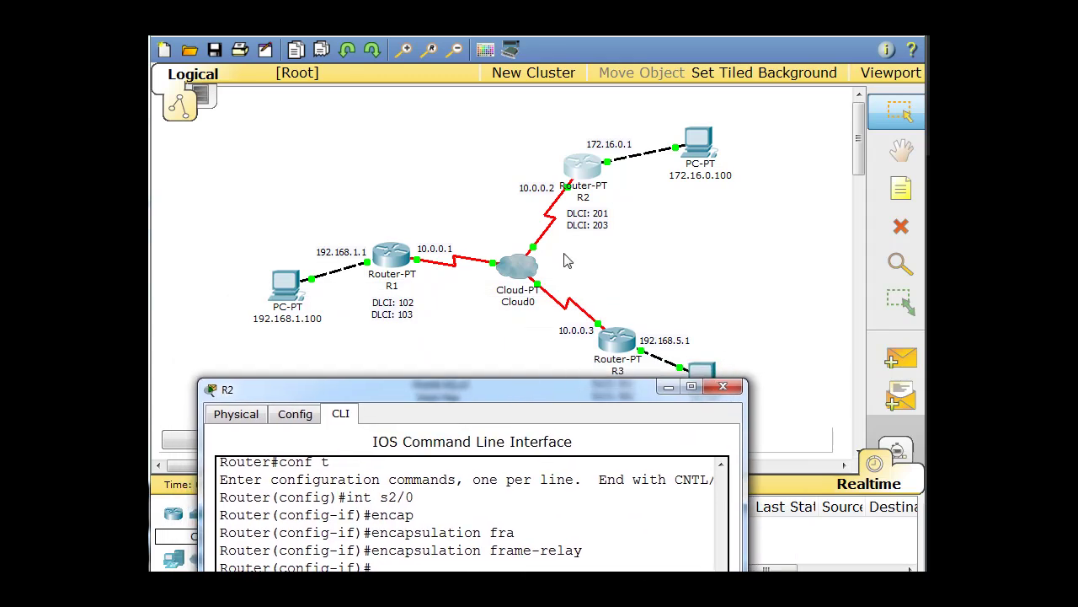
left_click_drag(576, 396, 558, 150)
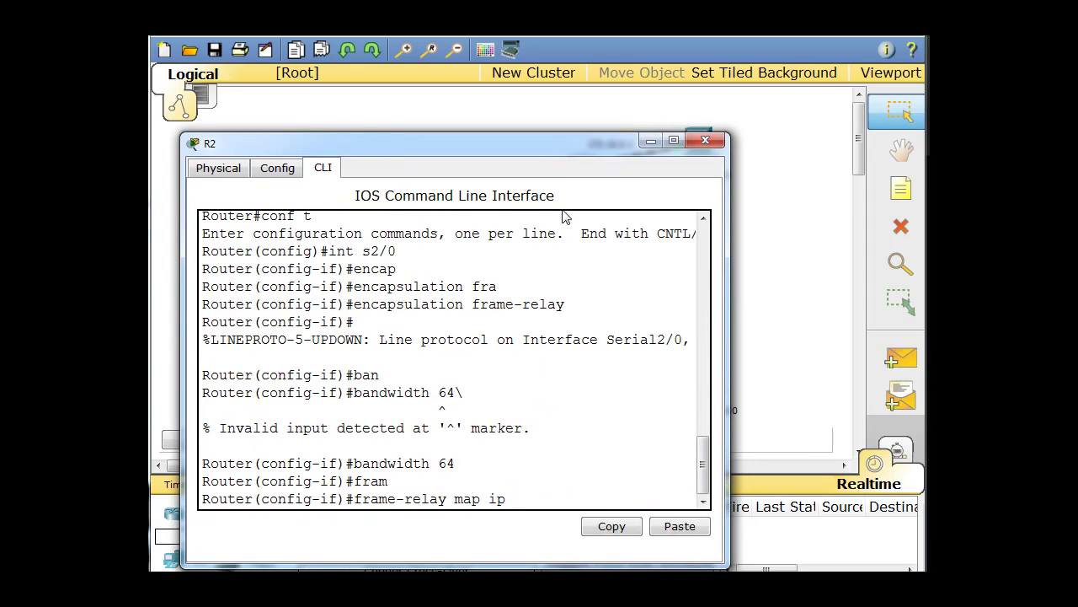
type("10.0.0.3")
left_click_drag(536, 150, 563, 150)
type("203")
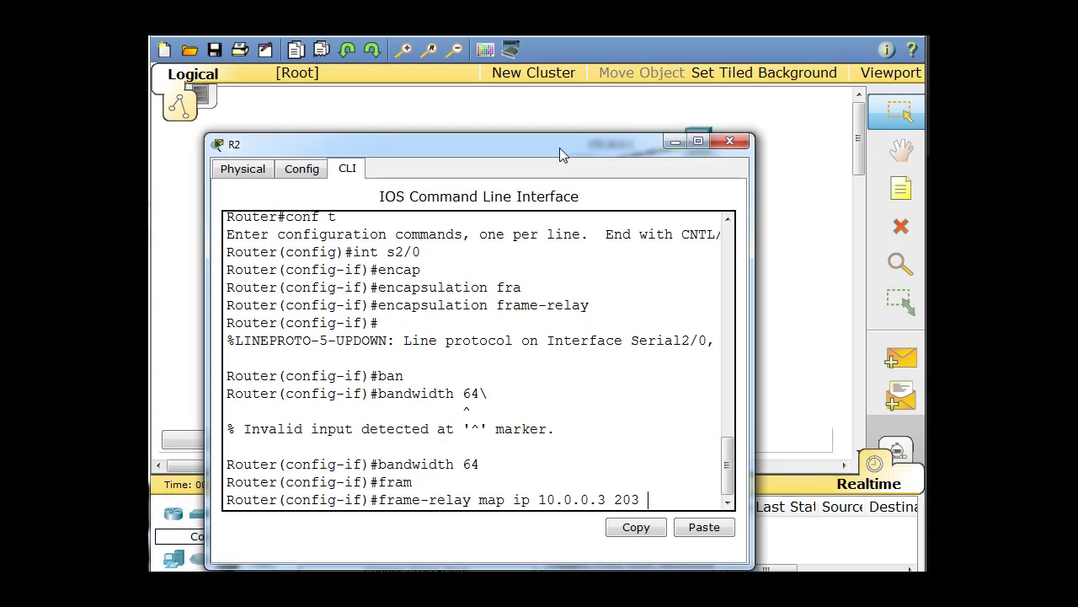
type(" broadcast")
left_click_drag(563, 149, 570, 87)
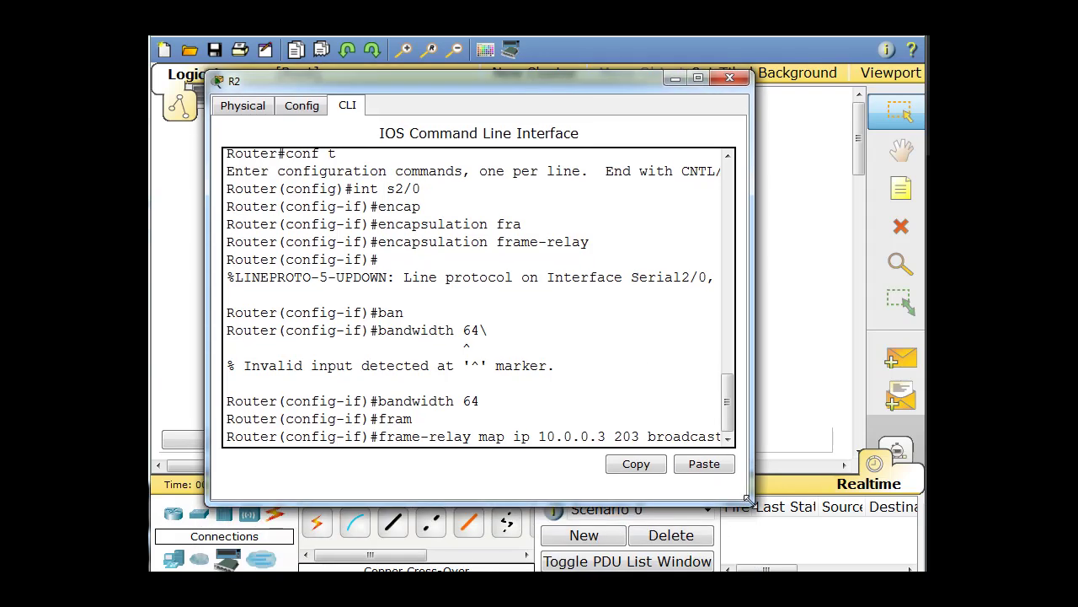
left_click_drag(747, 501, 852, 548)
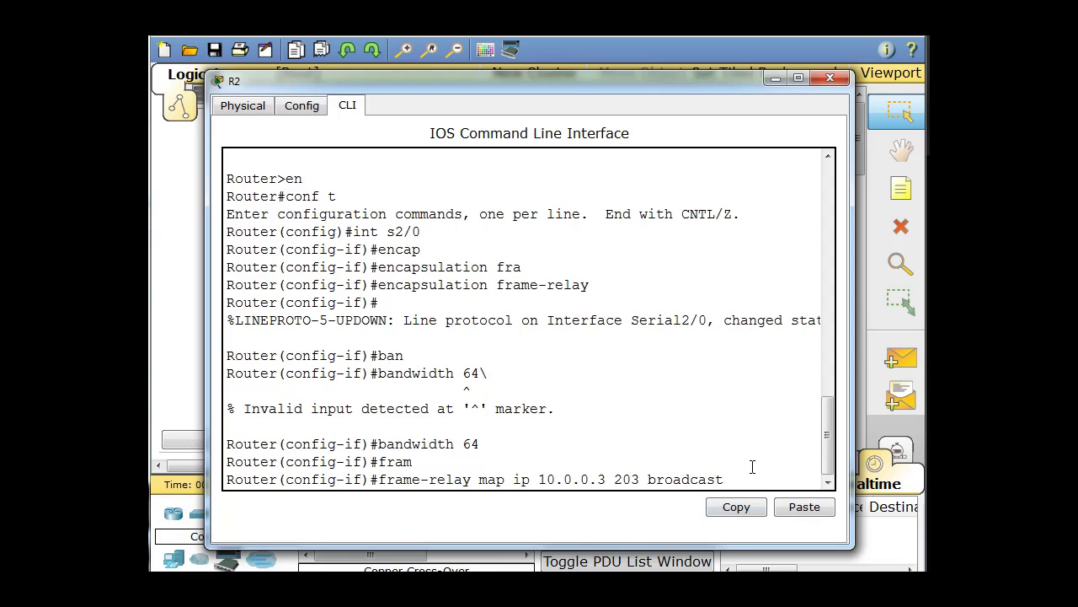
key("Return")
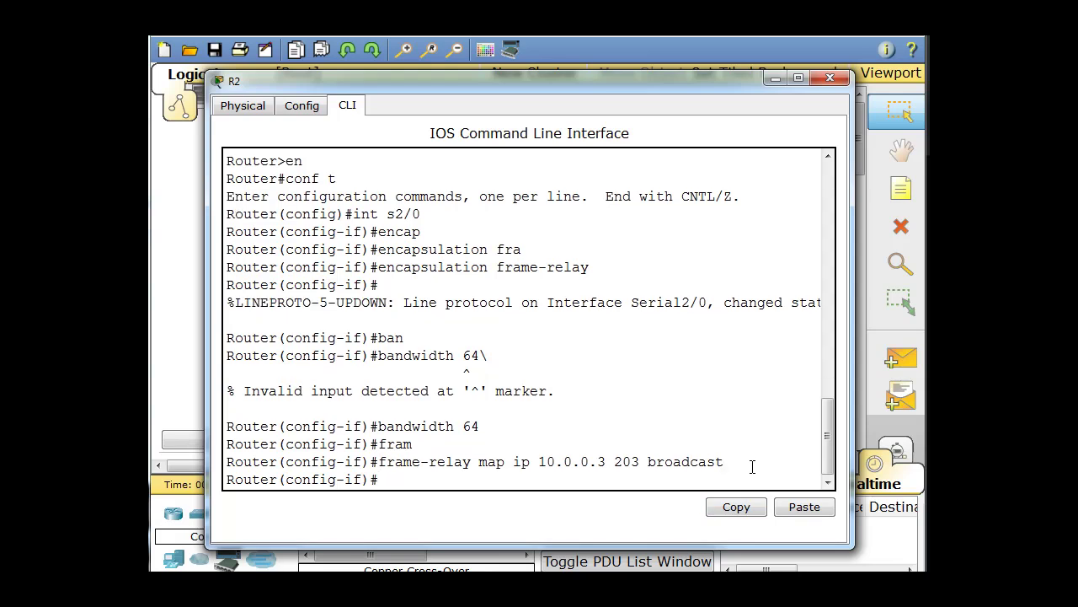
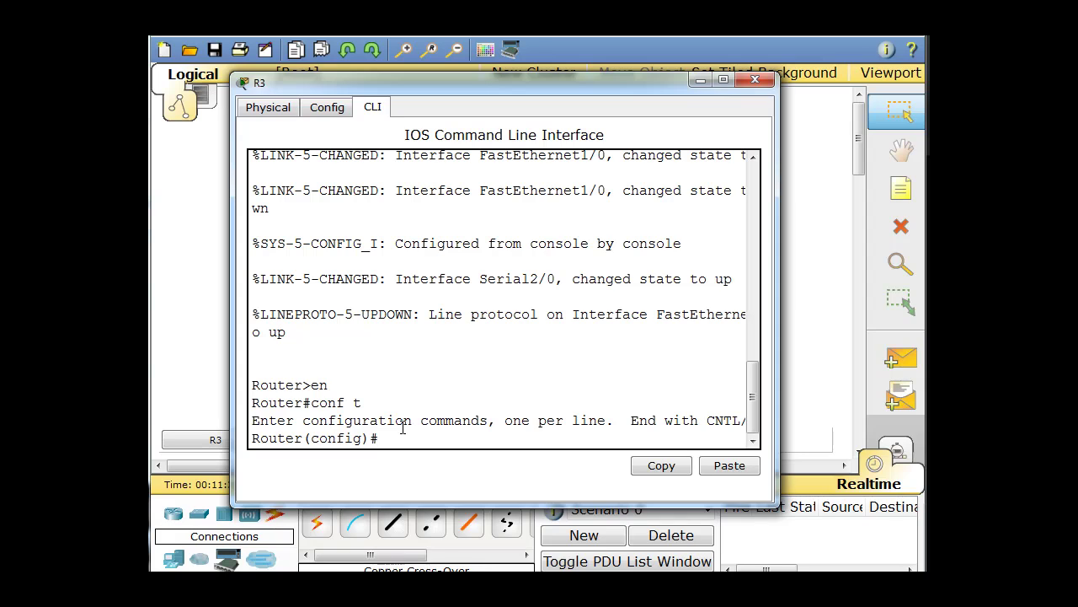
Enter R3's interface s2/0 and set its encapsulation to frame-relay.
type("int s2/0")
key("Return")
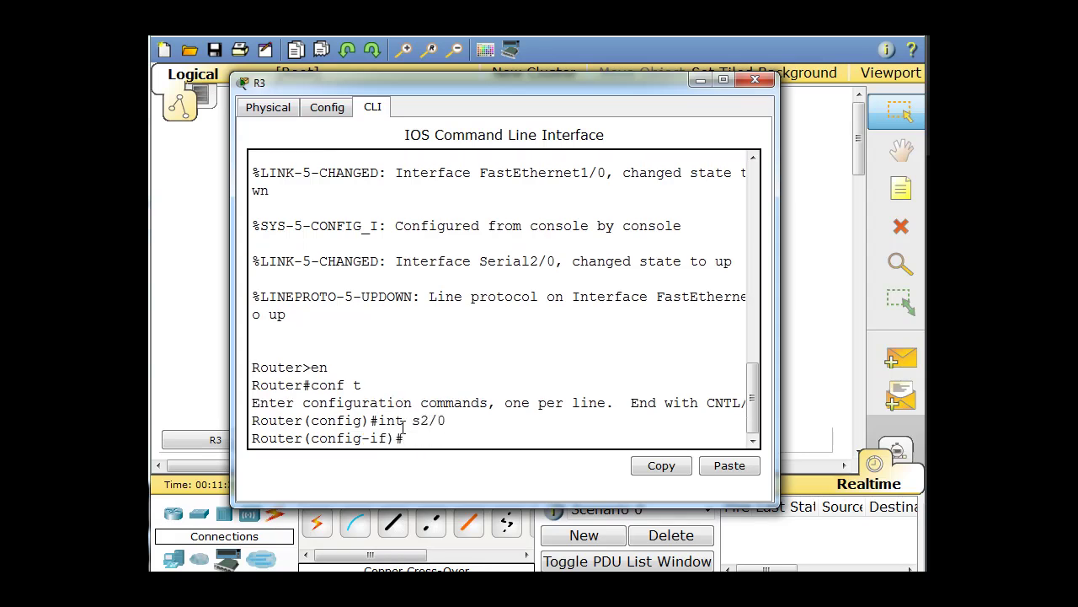
type("encap")
key("Tab")
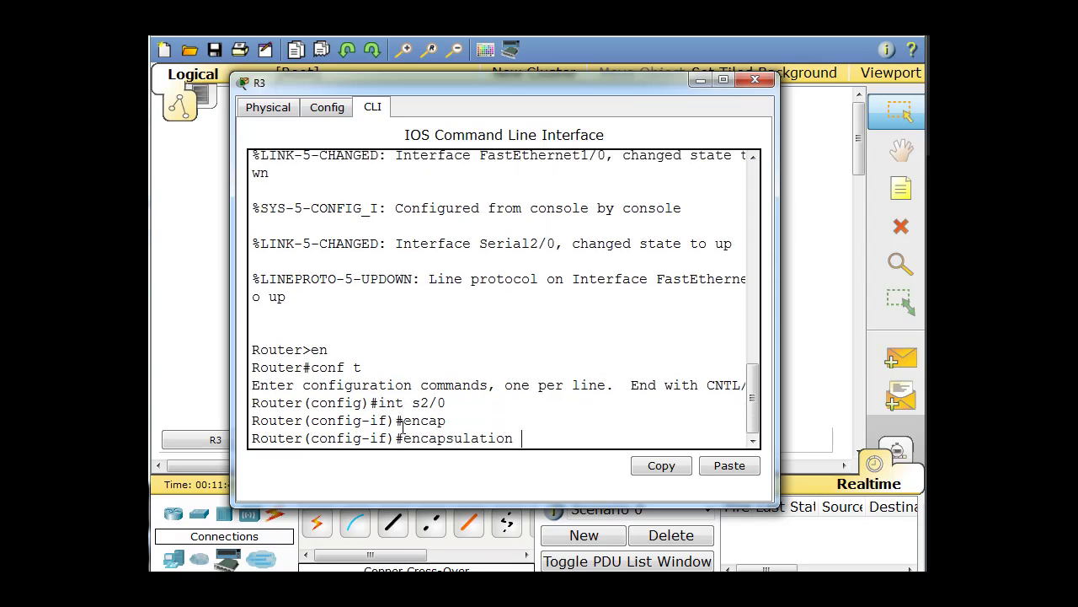
type("fra")
key("Tab")
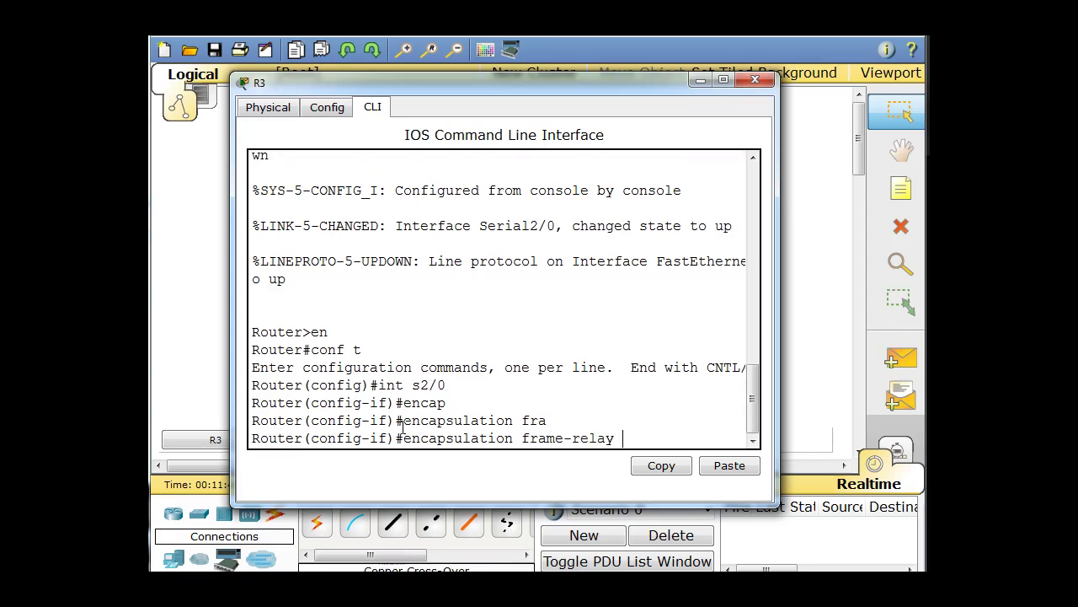
key("Return")
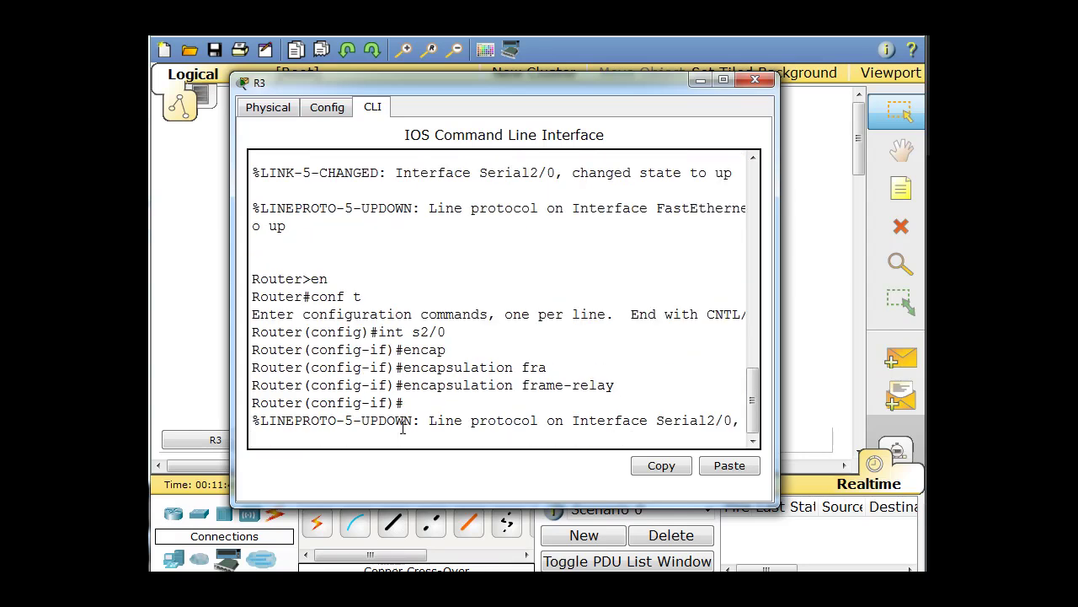
key("Return")
Set the bandwidth of R3's interface s2/0 to 64, completing the command that was sent without a value.
type("ban")
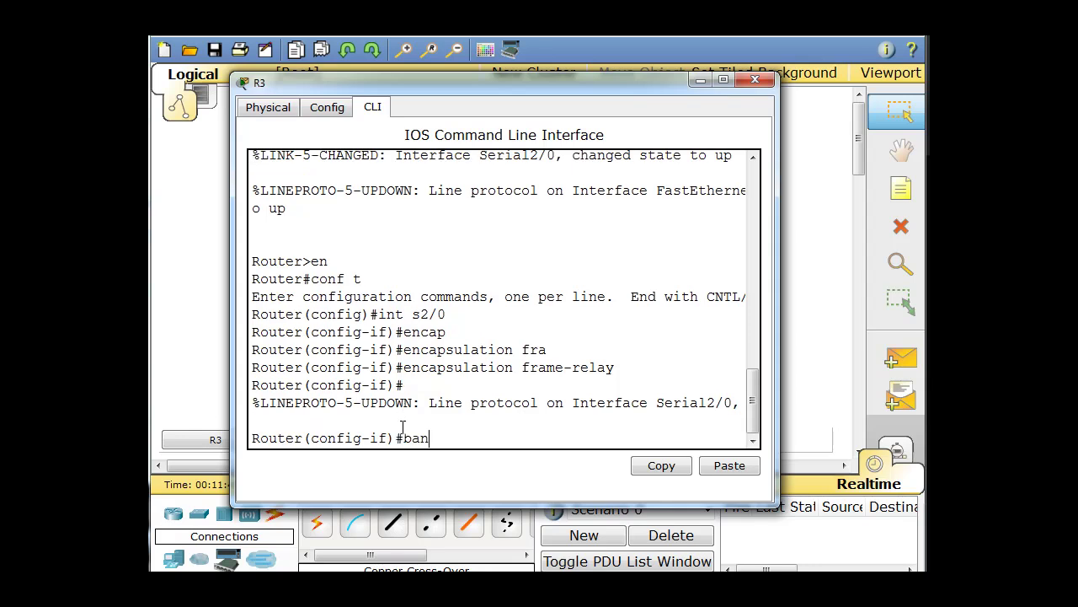
key("Tab")
key("Return")
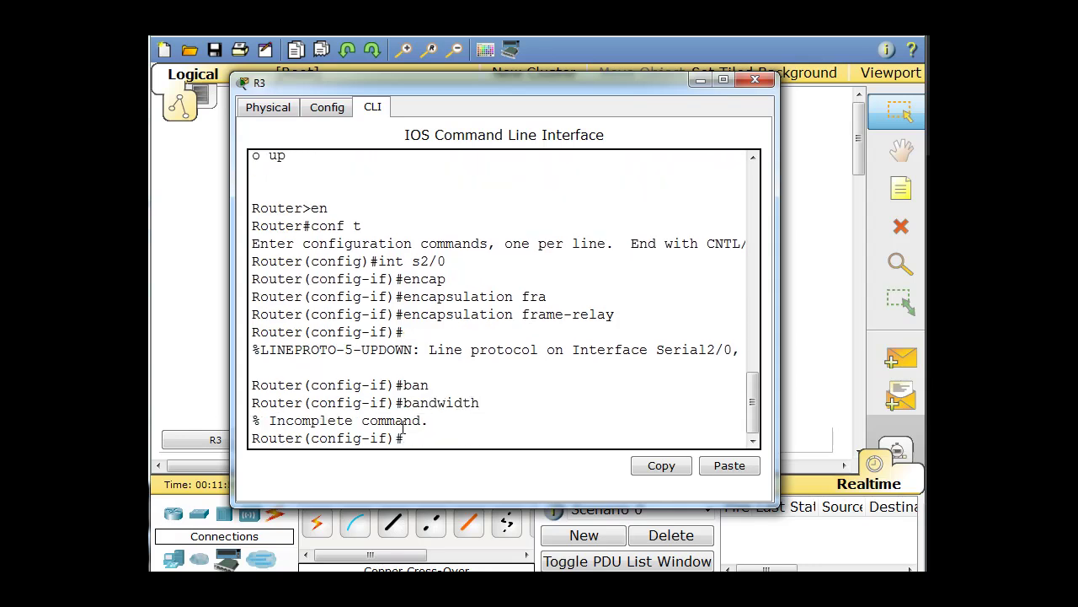
key("Up")
type("64")
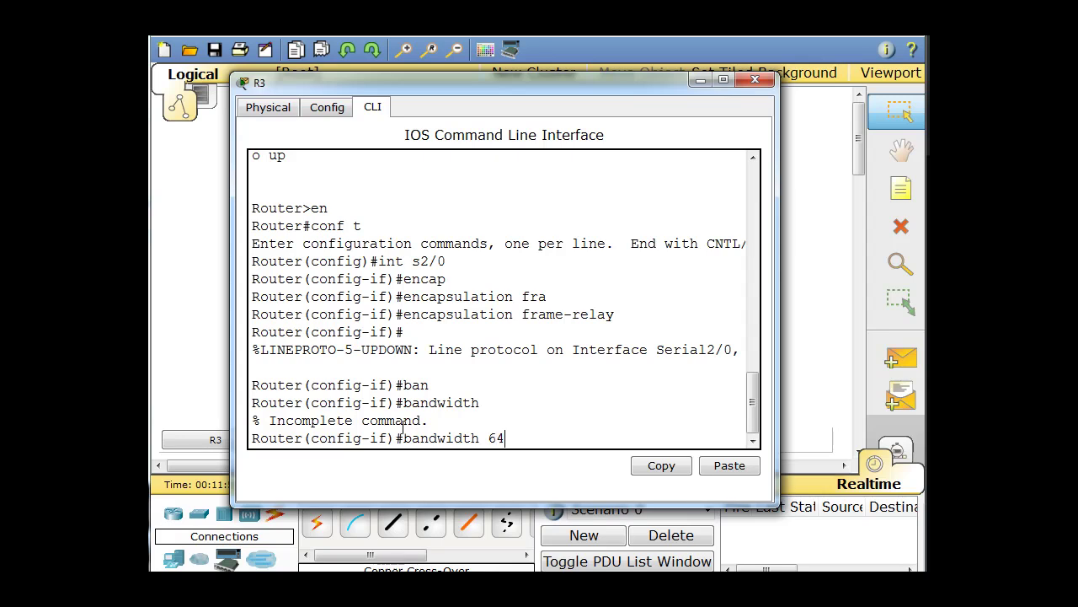
key("Return")
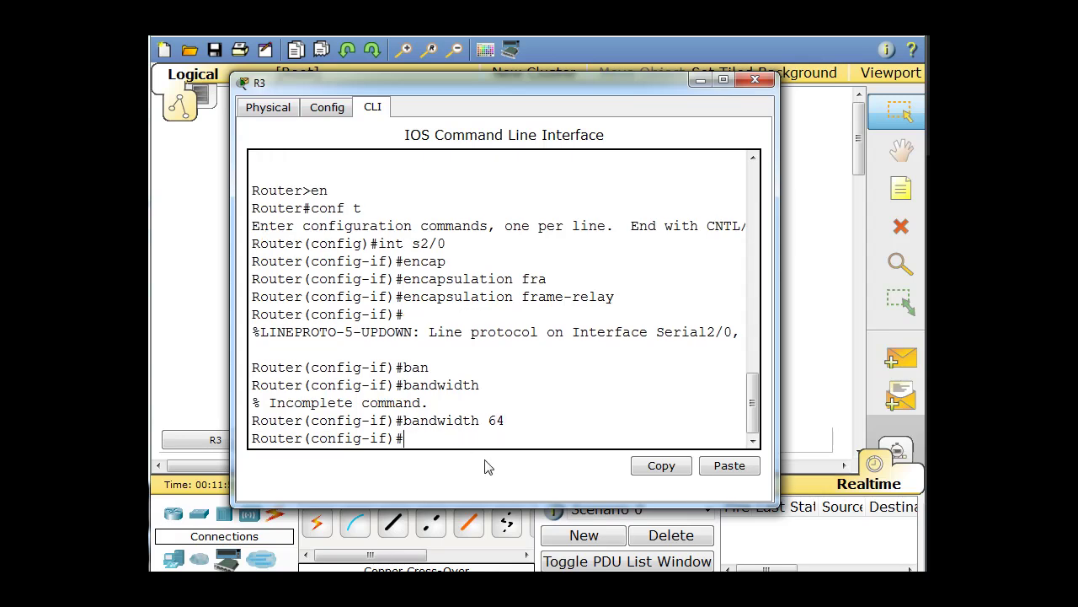
Try to add a Frame Relay map on R3's interface s2/0 for IP 10.0.0.1 to DLCI 301 with broadcast, and review the router's response.
type("frame")
key("Tab")
type("map")
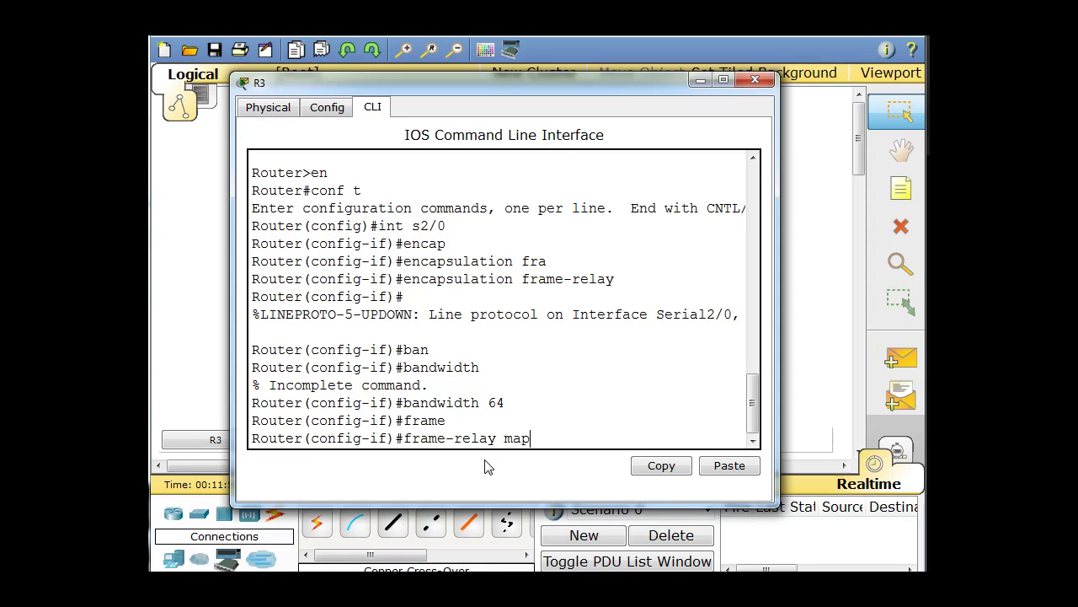
type(" ip 10.0.0.1 301")
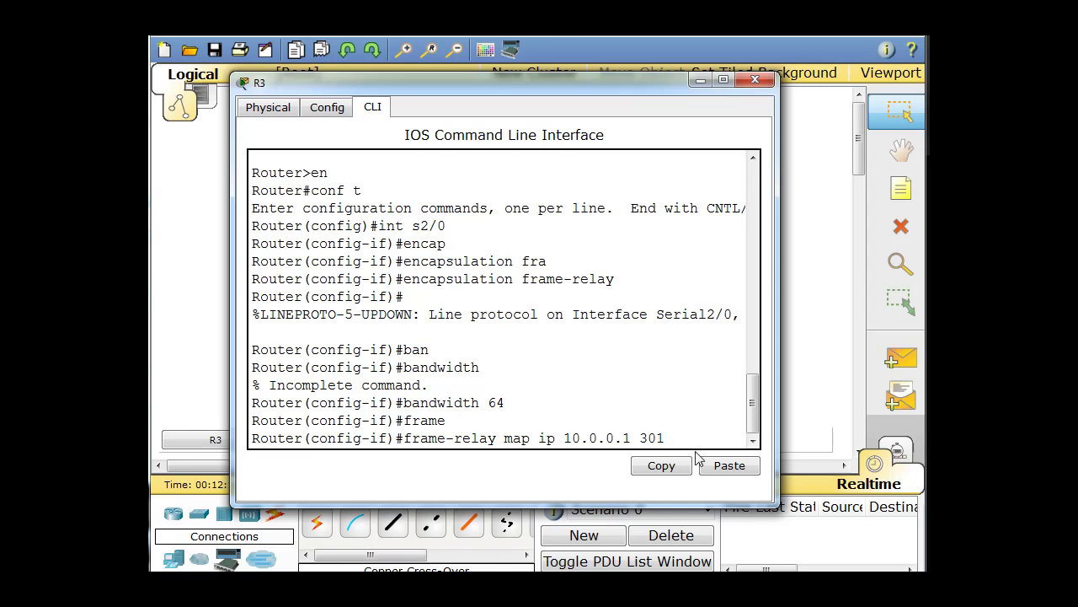
type("btr")
type("oa")
type("d")
key("Tab")
key("Return")
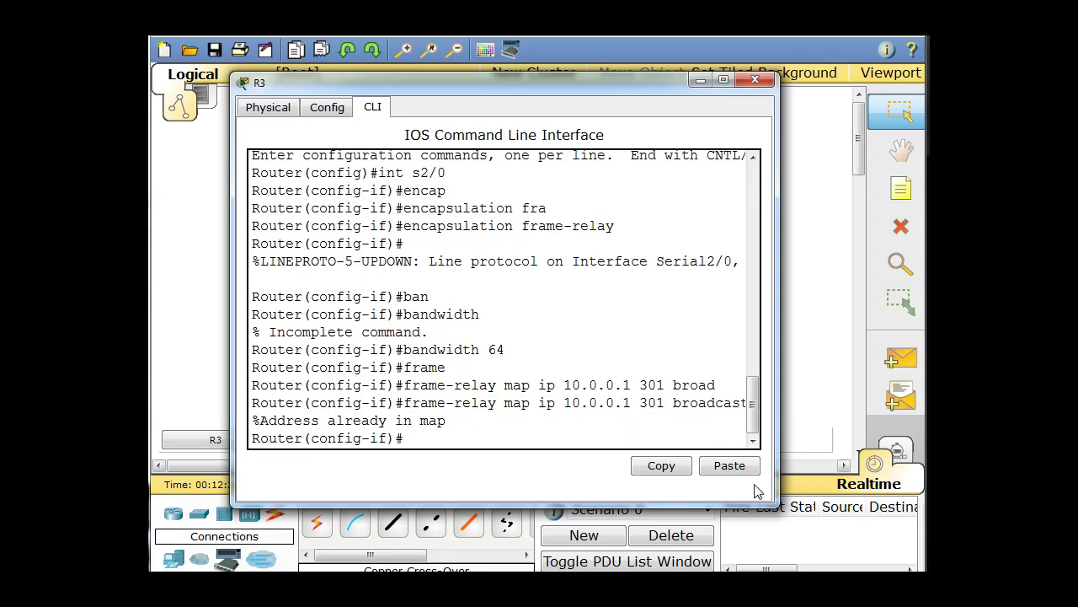
left_click_drag(775, 495, 860, 475)
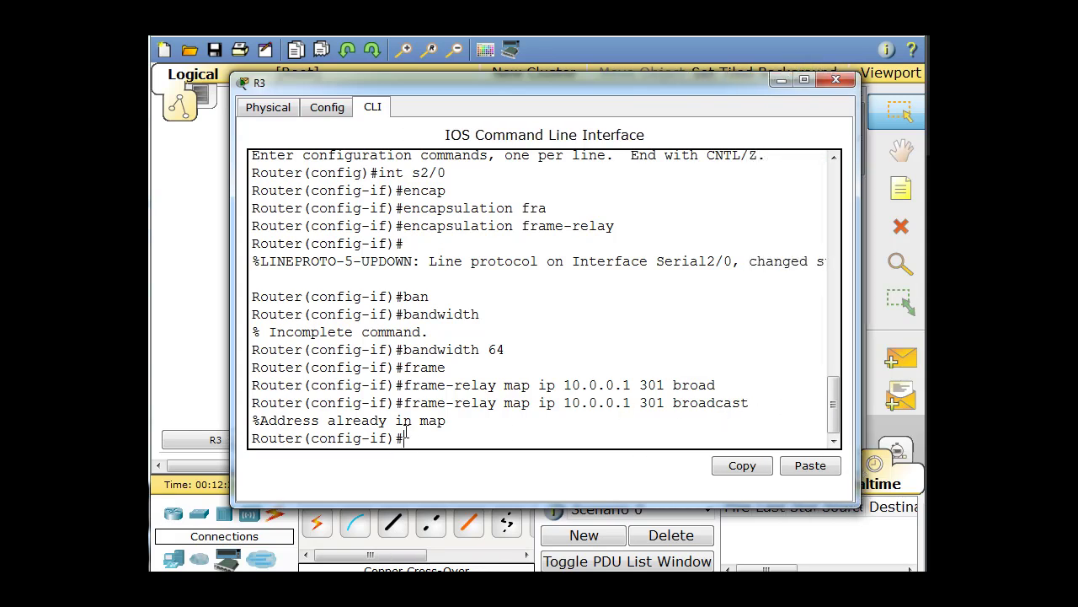
left_click_drag(448, 421, 249, 420)
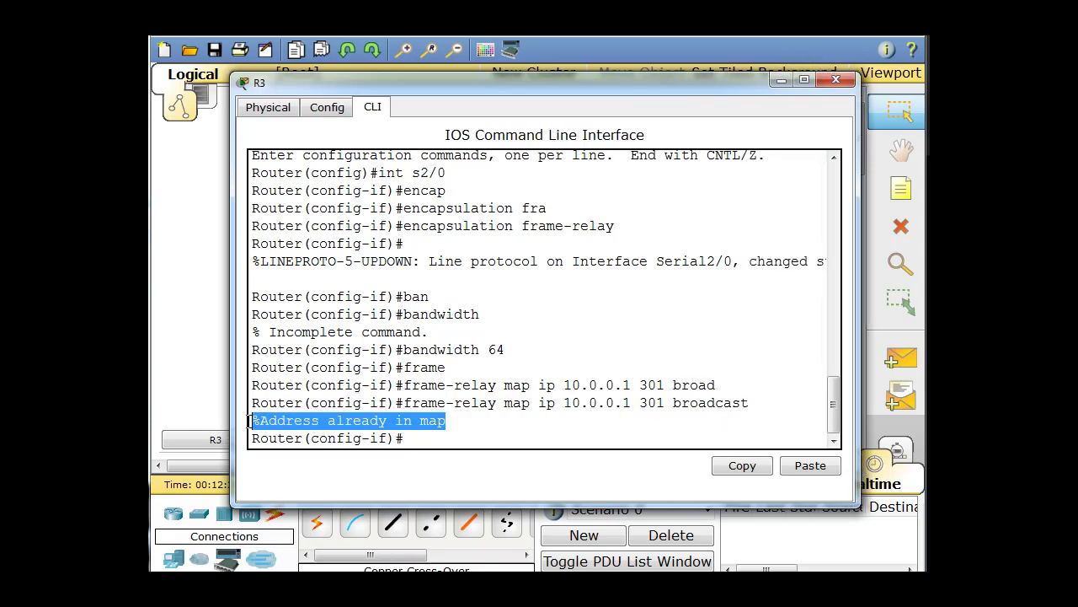
Leave R3's configuration mode and list all available show commands with show ?
left_click(469, 438)
key("ctrl+z")
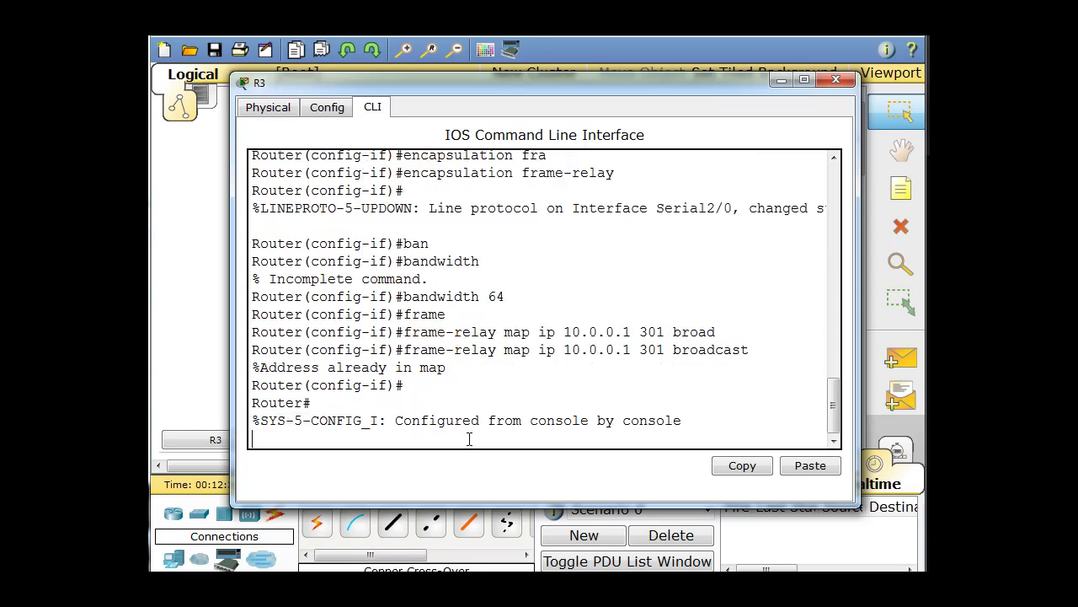
key("Return")
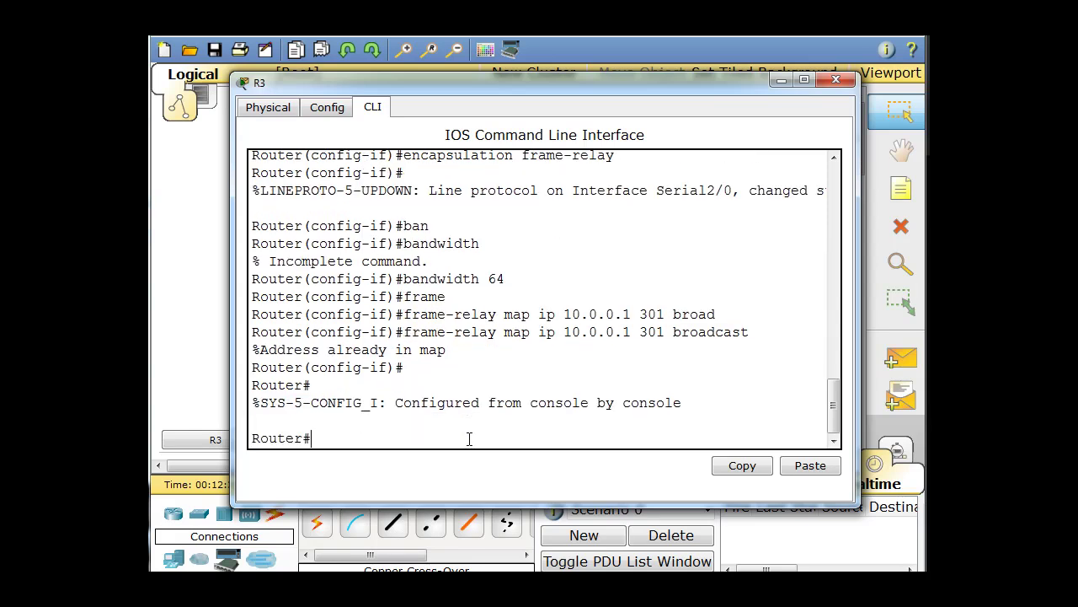
type("show ?")
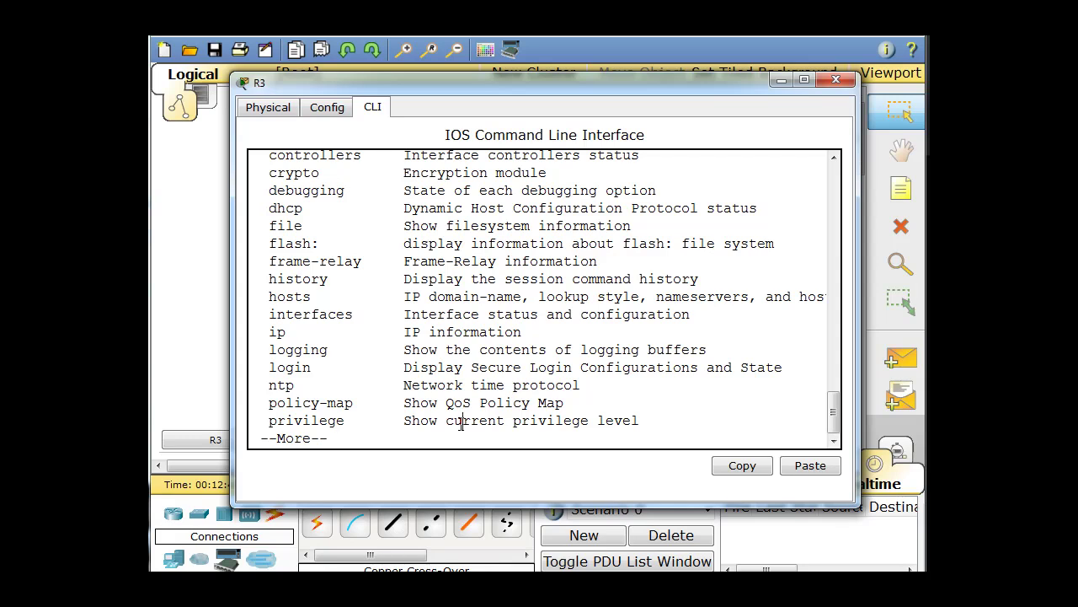
key("space")
Display R3's Frame Relay mappings with show frame-relay map, completing the command that was sent without its argument.
type("frame-relay")
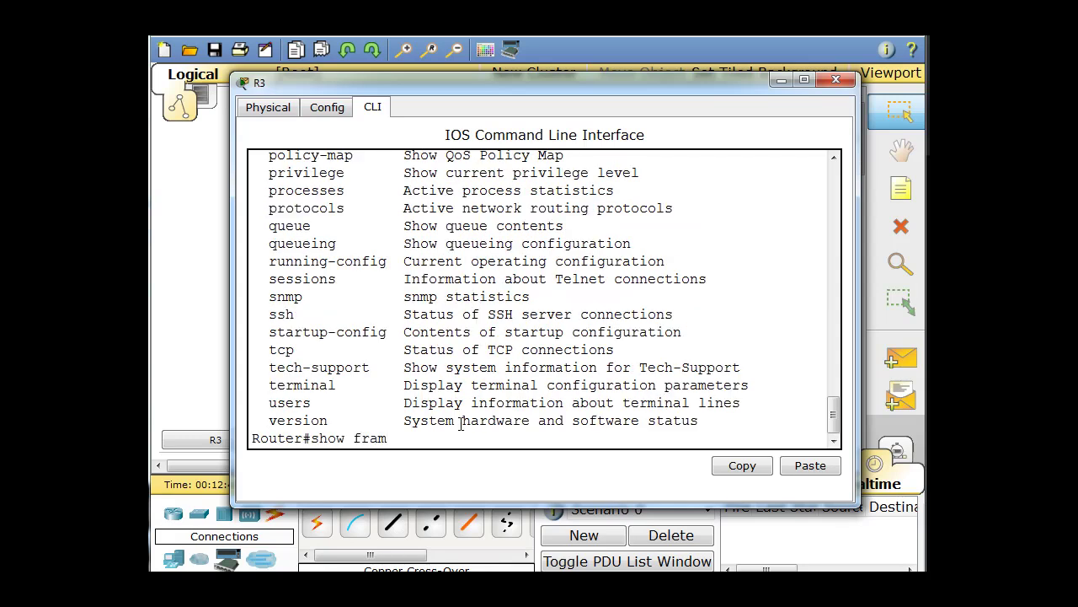
key("Tab")
key("Return")
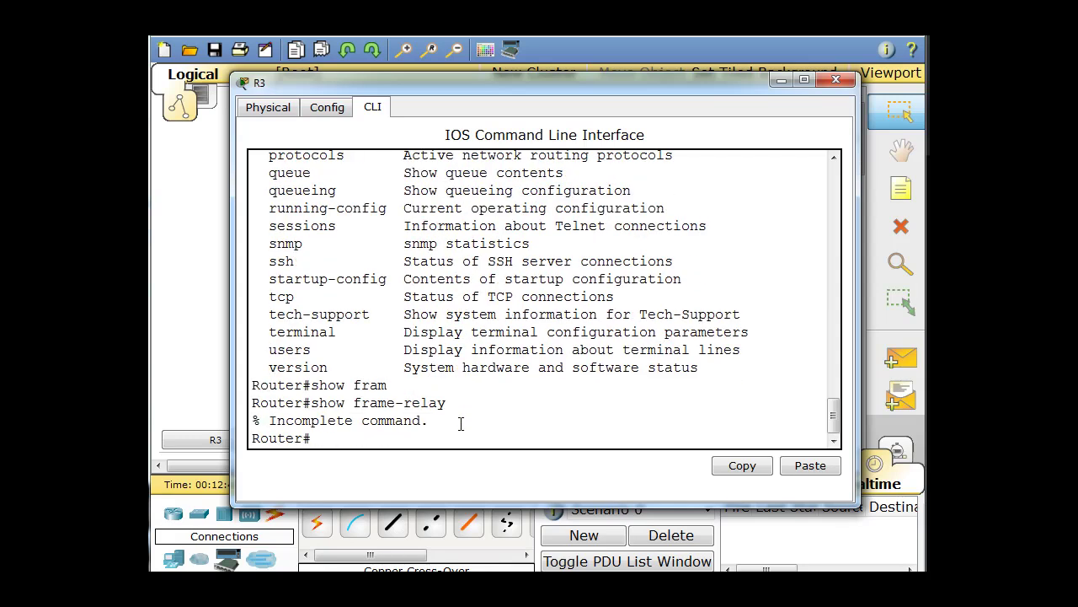
key("Up")
type("map")
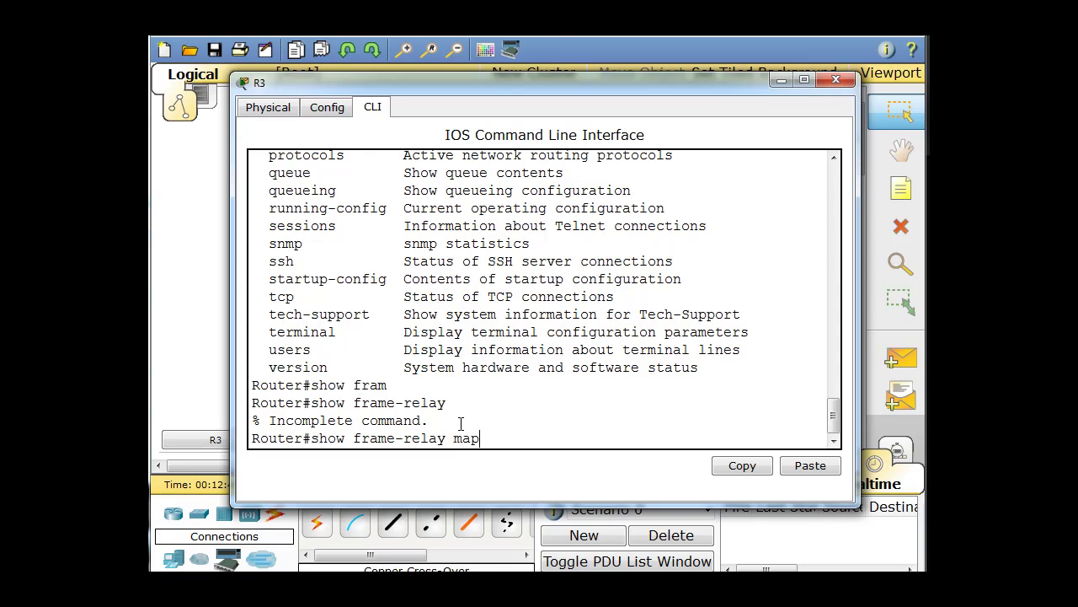
key("Return")
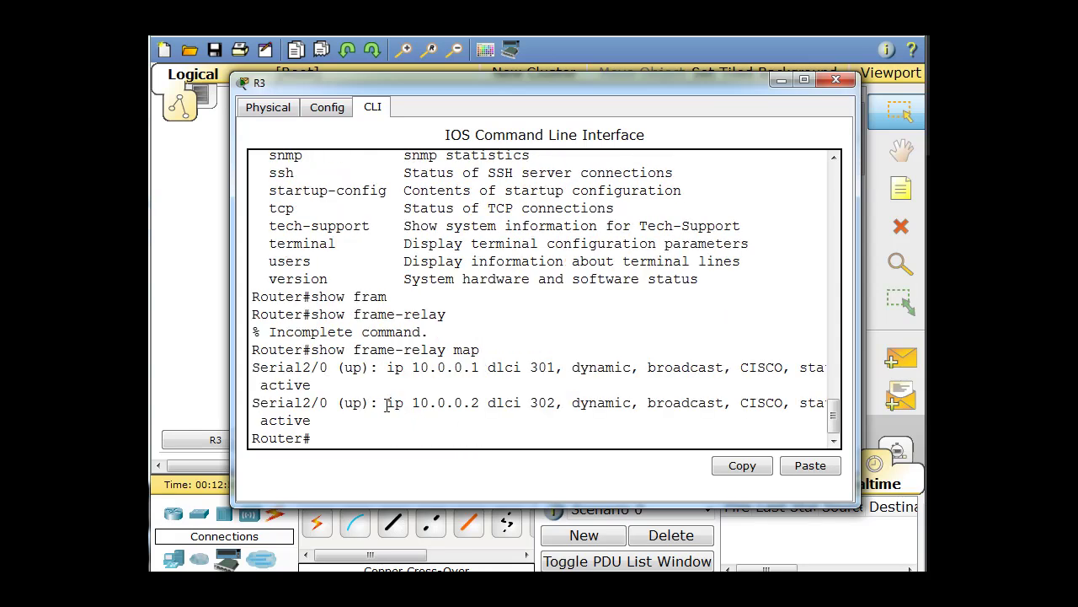
Compare R3's Frame Relay map entries with the IP addresses and DLCI labels in the topology, and close R3's window.
left_click_drag(670, 82, 615, 423)
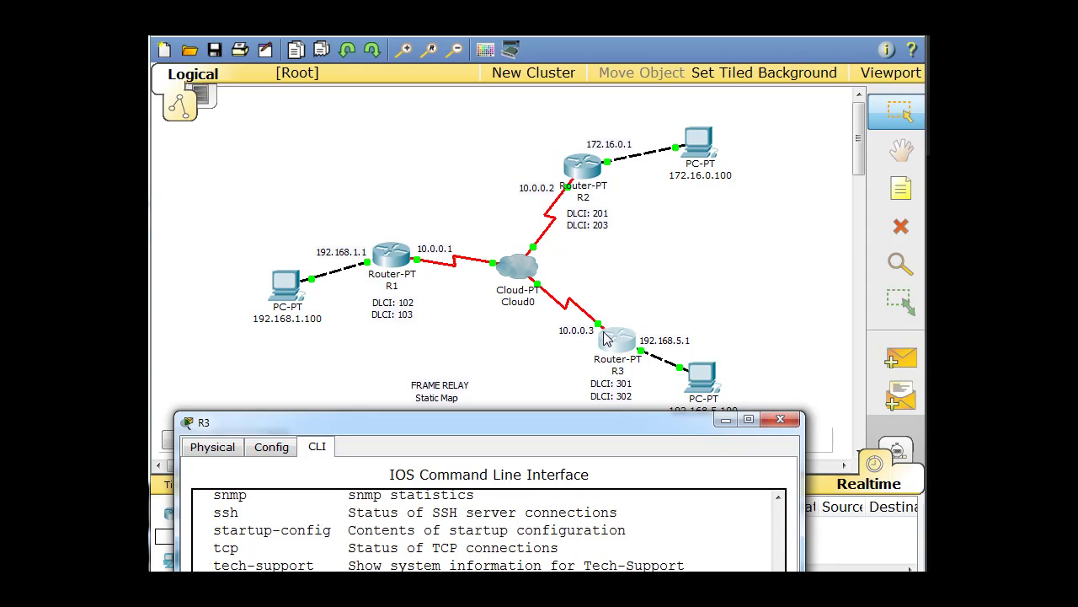
left_click_drag(593, 429, 601, 410)
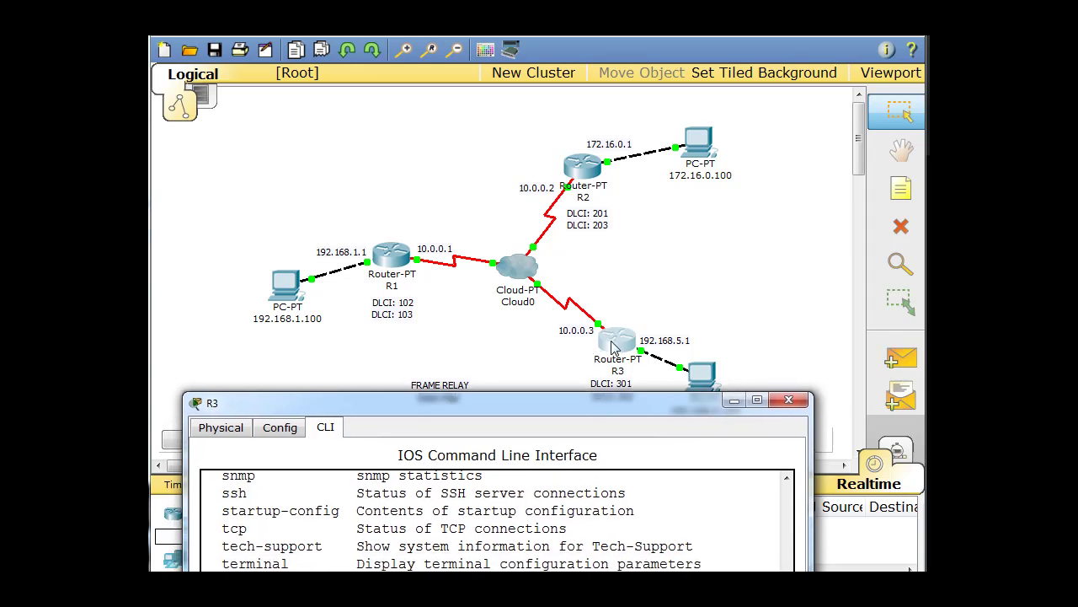
left_click_drag(520, 419, 515, 119)
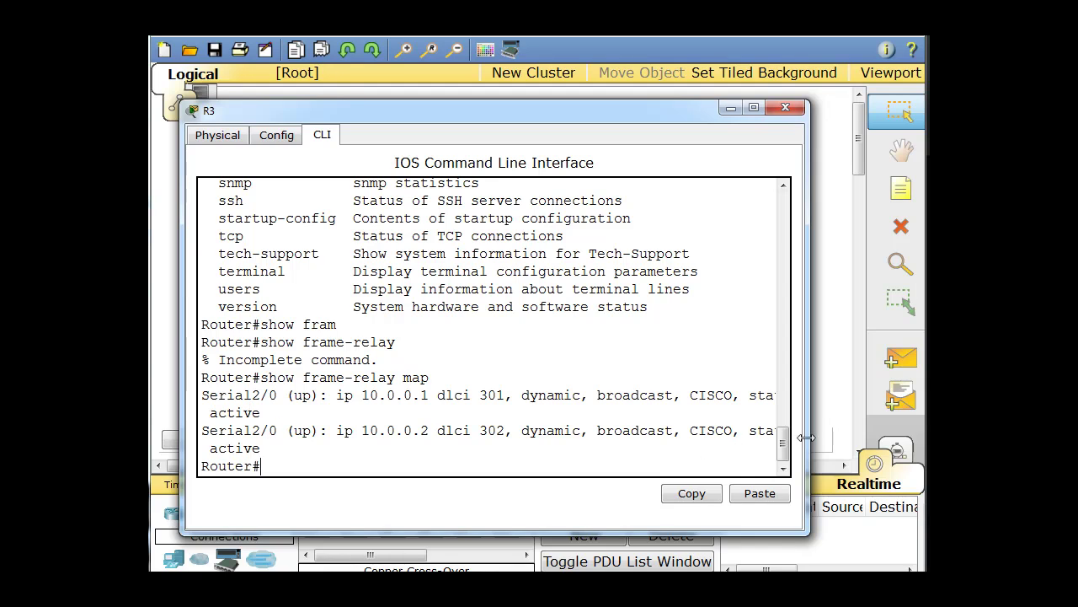
left_click_drag(807, 433, 930, 432)
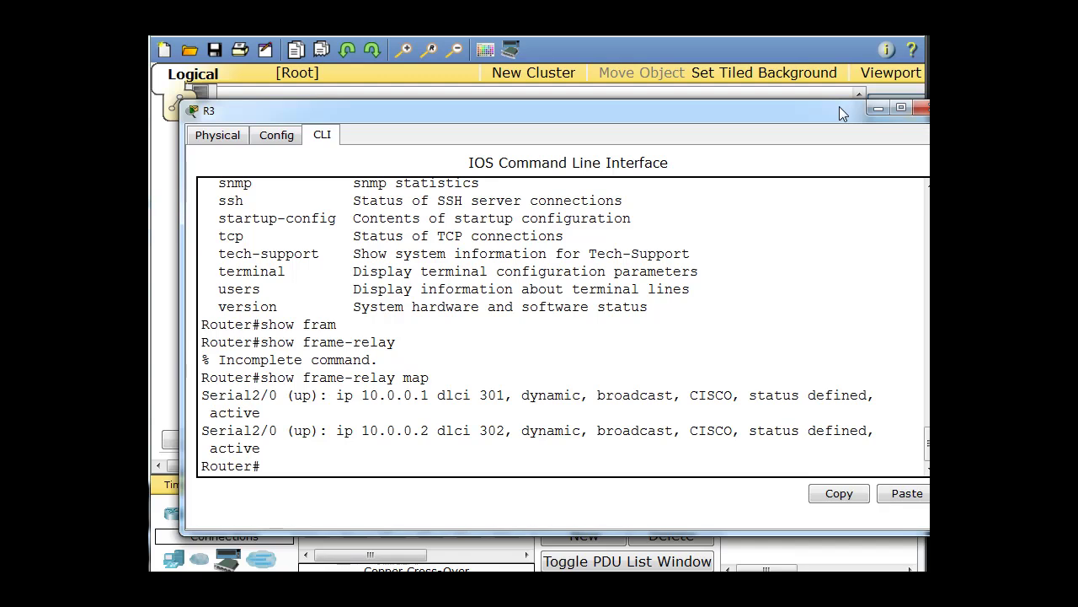
left_click_drag(839, 106, 827, 75)
left_click(920, 76)
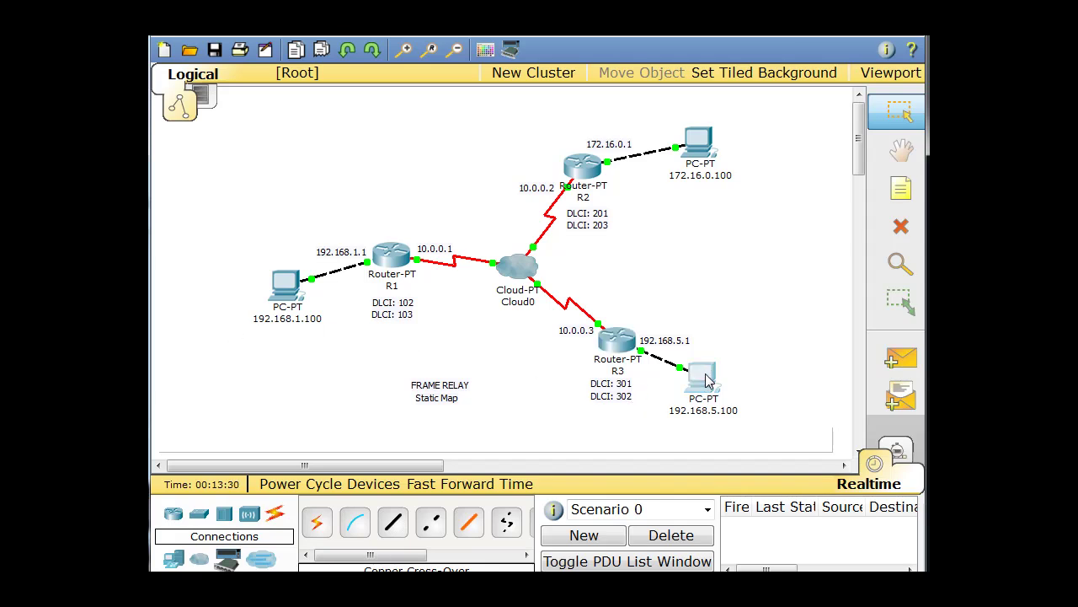
Open the Command Prompt of the PC 192.168.5.100 attached to R3.
left_click(610, 345)
left_click_drag(238, 48, 578, 74)
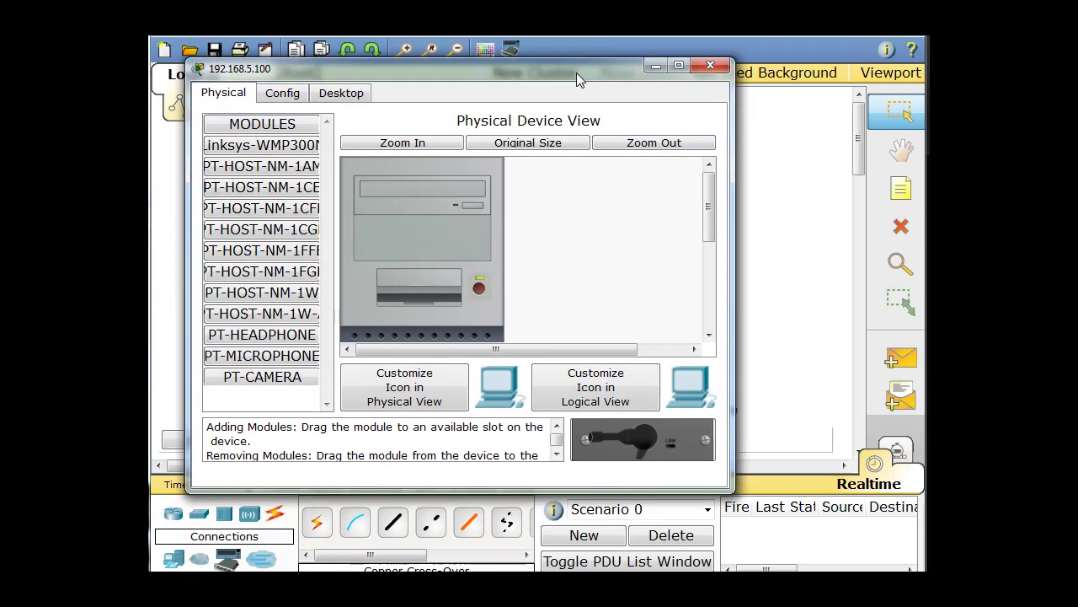
left_click(337, 90)
left_click(565, 160)
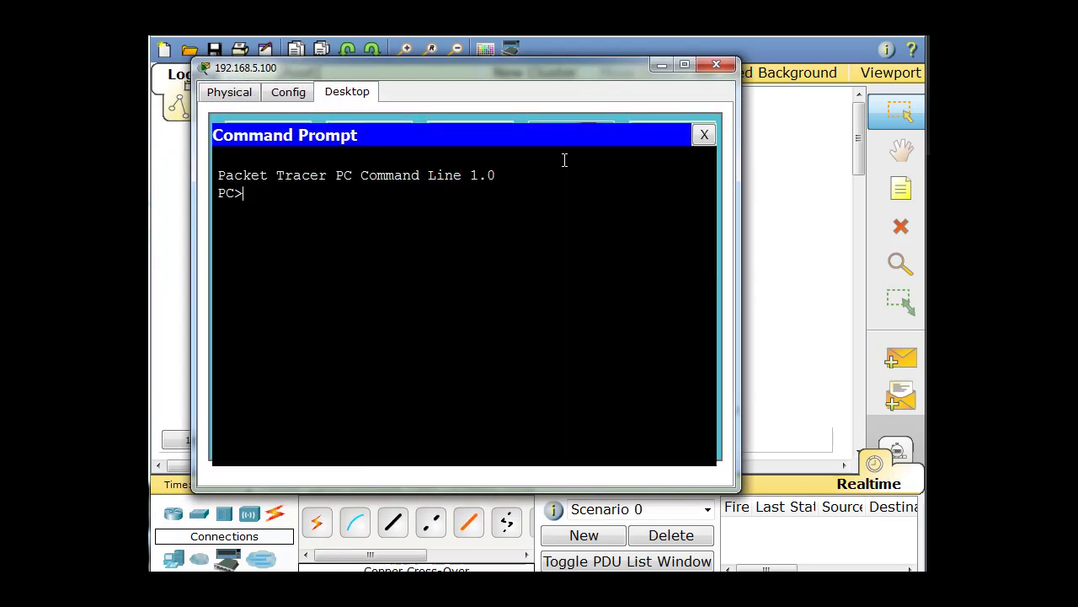
Ping the PC 192.168.1.100 behind R1 from the 192.168.5.100 command line.
type("ping")
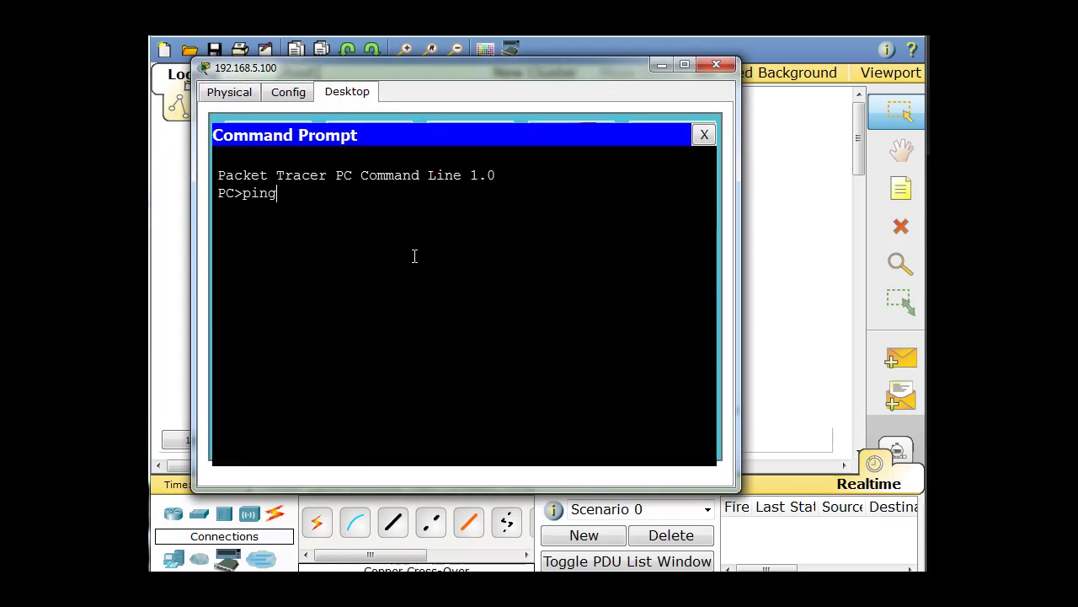
type(" 192.168.1.100")
key("Return")
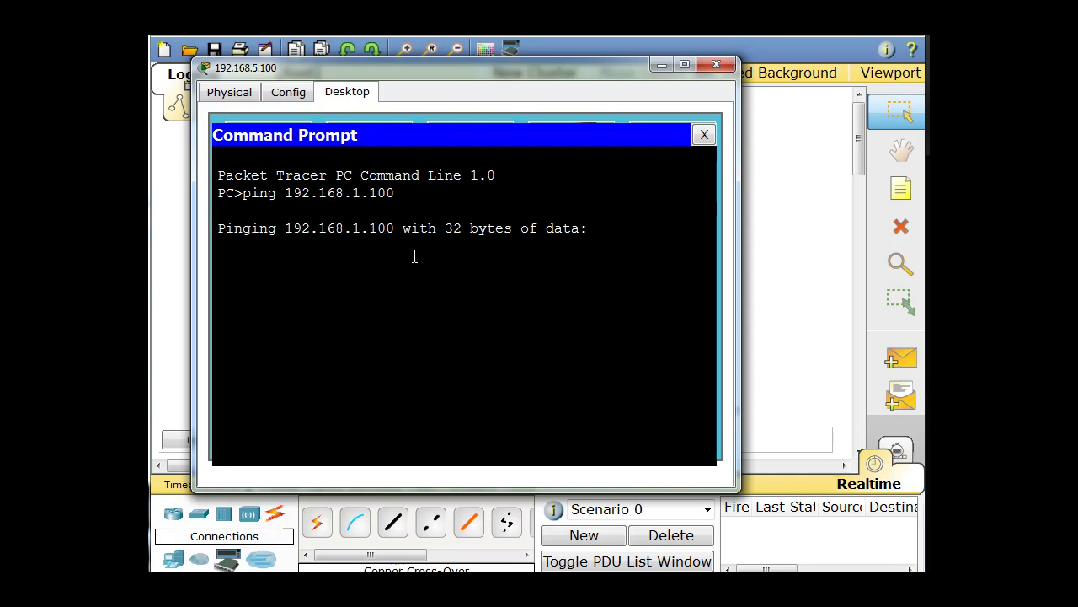
left_click_drag(486, 69, 566, 77)
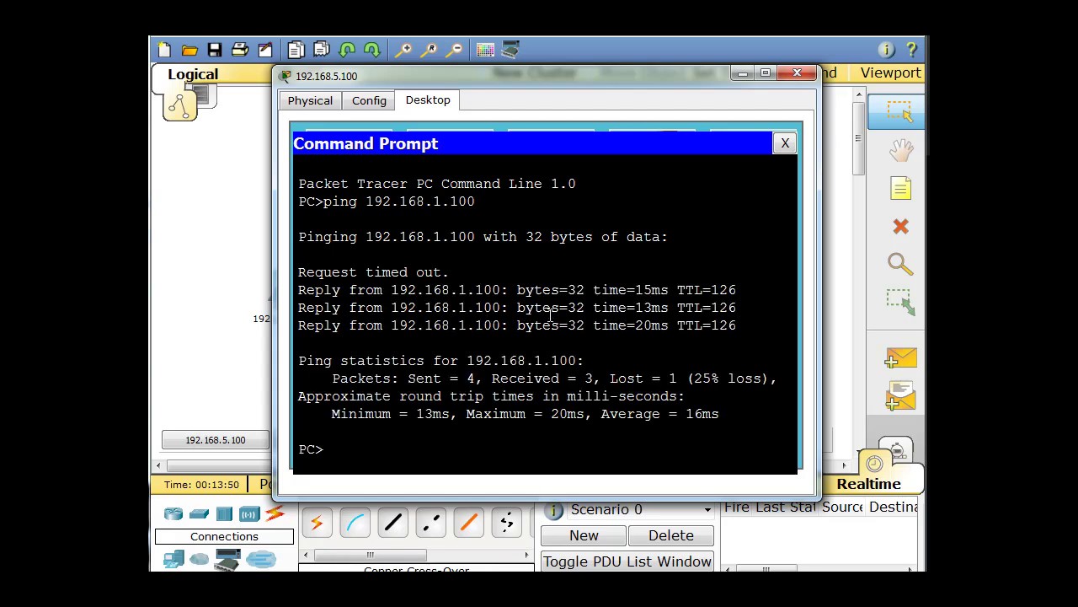
left_click_drag(681, 79, 636, 92)
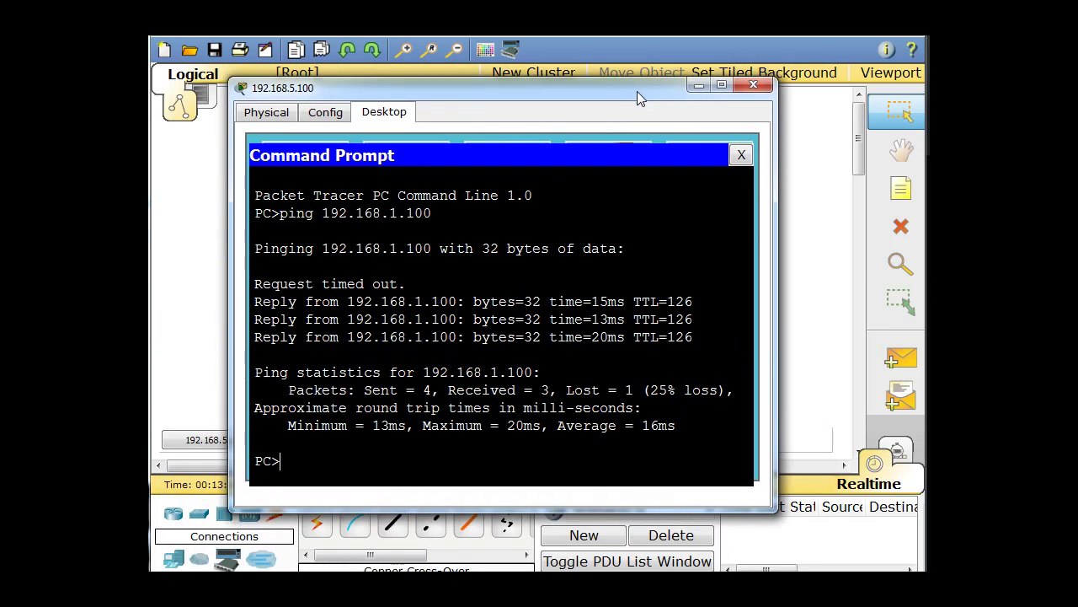
Ping the PC 172.16.0.100 behind R2 from the same command line, and close the PC's window once the ping completes.
key("Up")
key("BackSpace")
key("BackSpace")
key("BackSpace")
key("BackSpace")
key("BackSpace")
key("BackSpace")
key("BackSpace")
key("BackSpace")
key("BackSpace")
key("BackSpace")
key("BackSpace")
key("BackSpace")
key("BackSpace")
type("172.16.0.100")
key("Return")
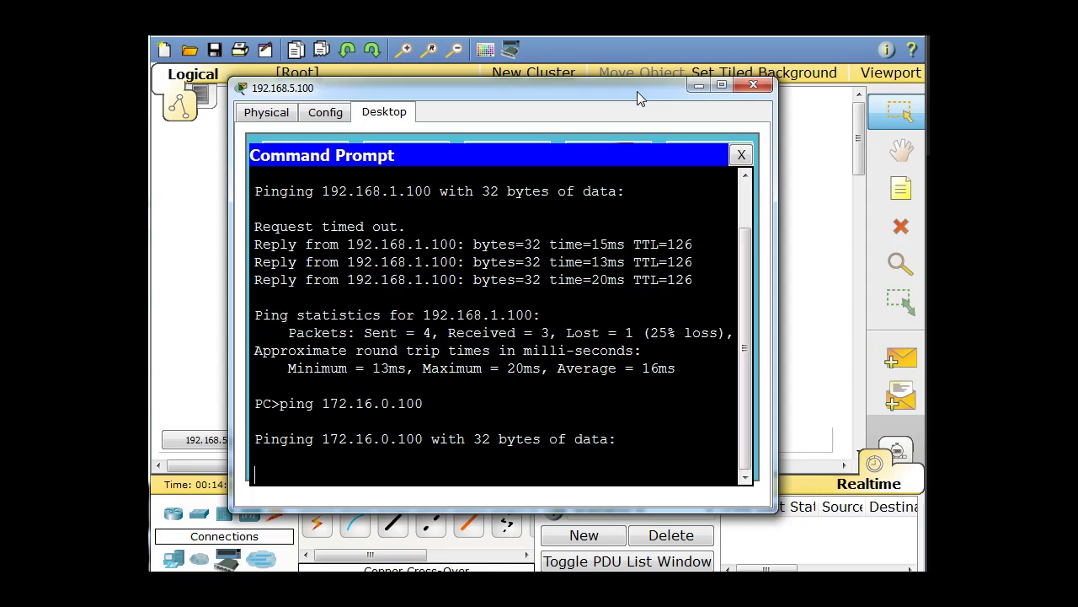
left_click_drag(554, 89, 588, 75)
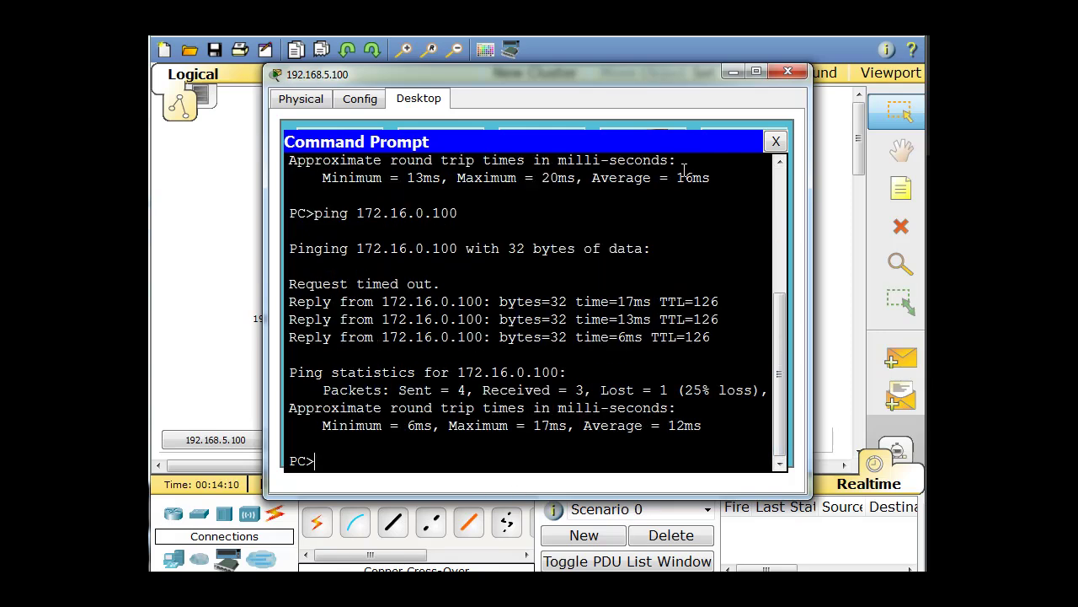
left_click(788, 72)
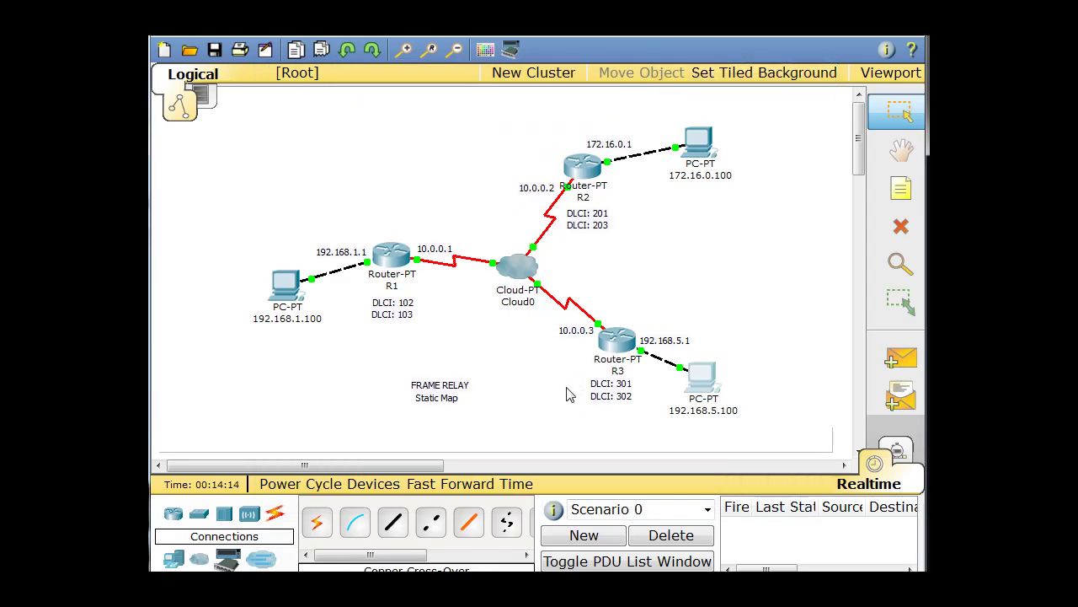